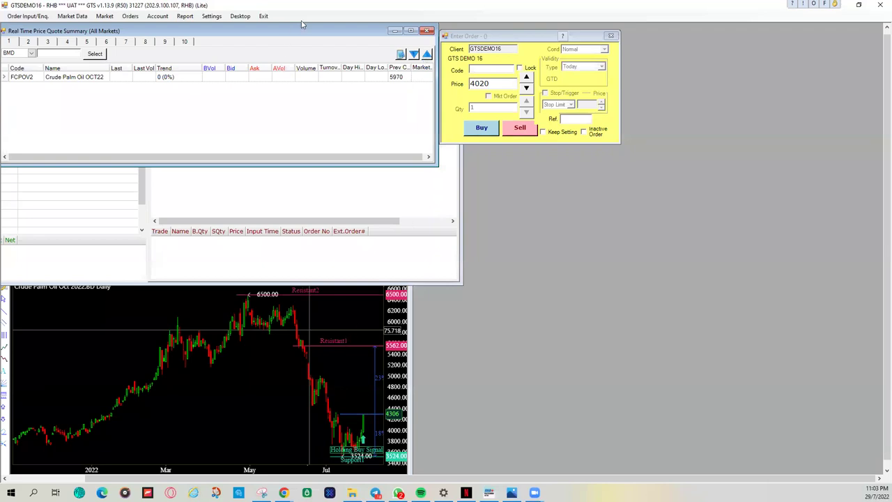
# Close the price quote summary, order entry, account info and technical chart windows to leave an empty workspace
pyautogui.click(427, 32)
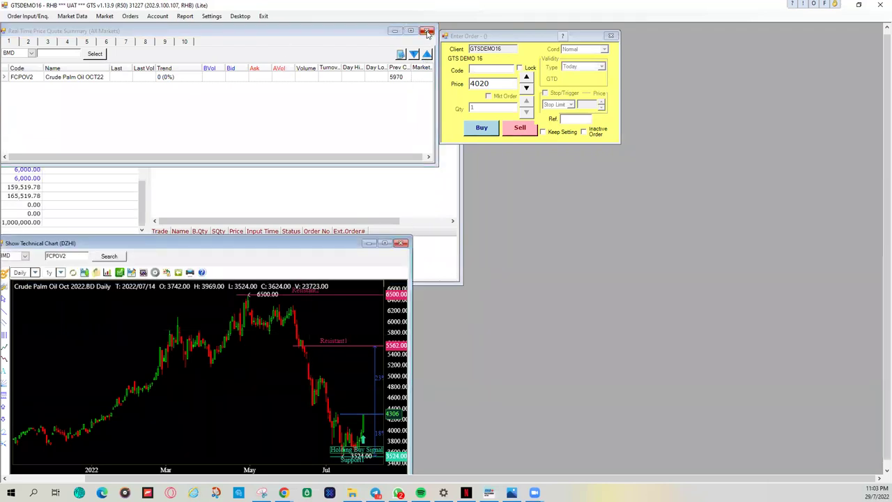
pyautogui.click(612, 36)
pyautogui.click(454, 89)
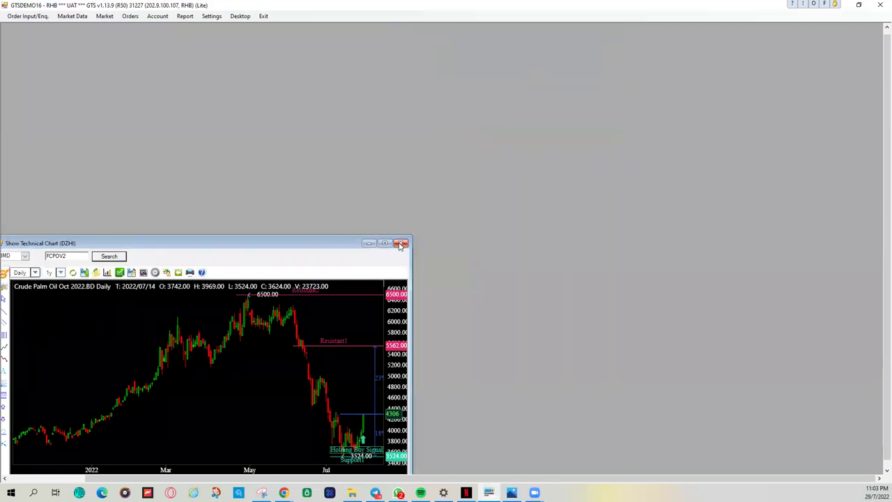
pyautogui.click(401, 244)
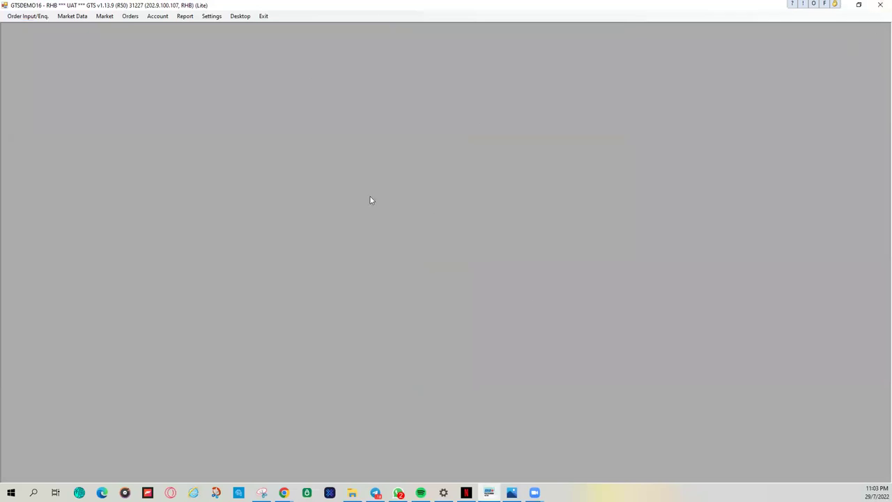
# Open the Real Time Price Quote Summary (All Markets) window and widen it to show more quote columns
pyautogui.click(70, 19)
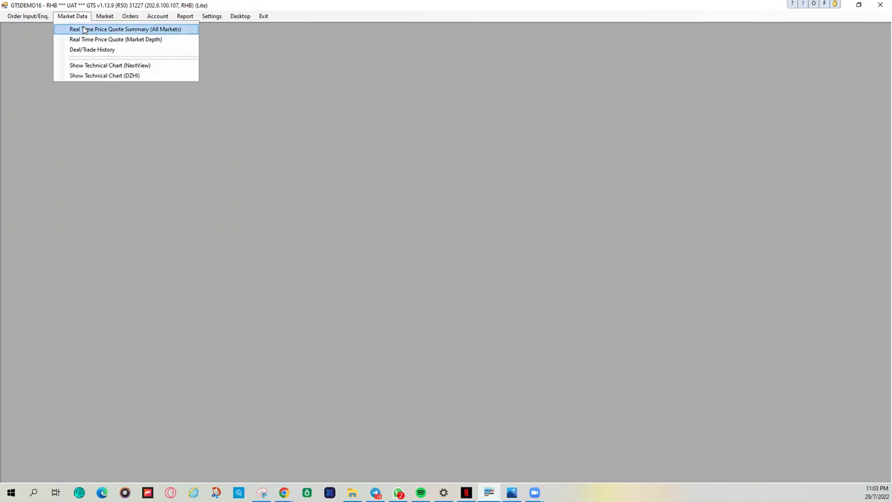
pyautogui.click(111, 29)
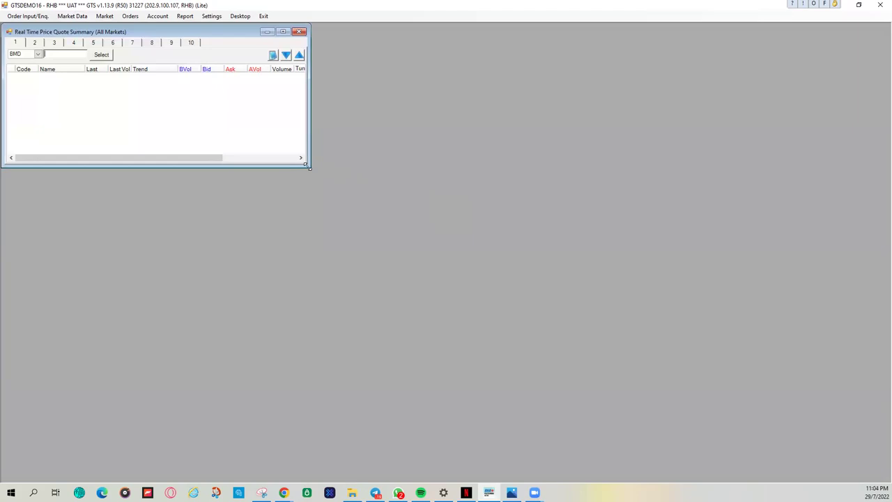
pyautogui.moveTo(307, 166); pyautogui.dragTo(445, 178)
# Add the BMD Crude Palm Oil OCT22 futures contract (FCPOV2) to the quote summary and widen the Code column to show the full code
pyautogui.click(101, 54)
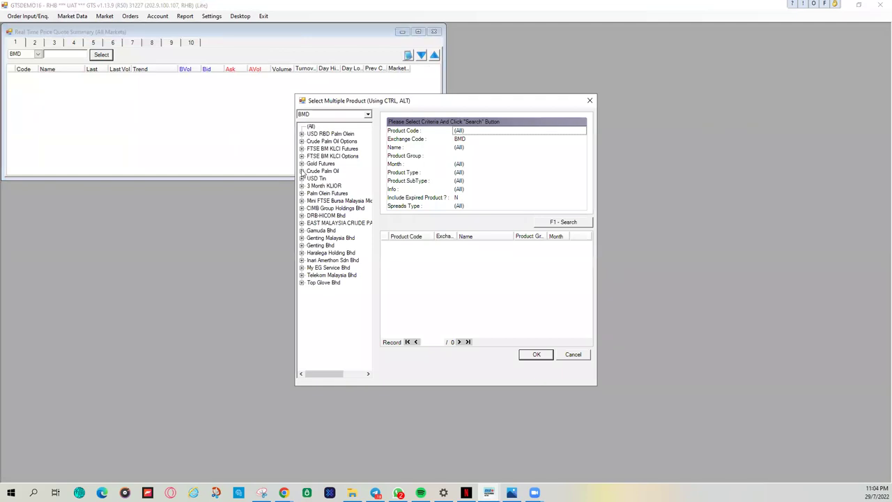
pyautogui.click(302, 172)
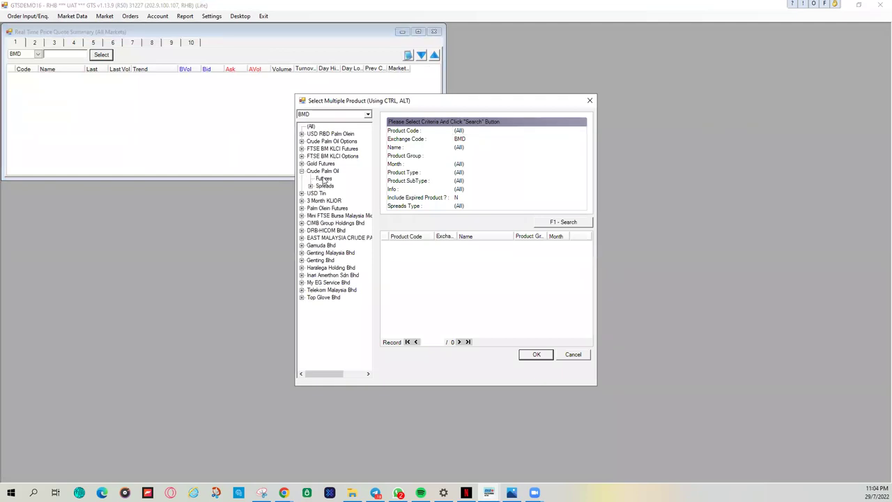
pyautogui.click(323, 178)
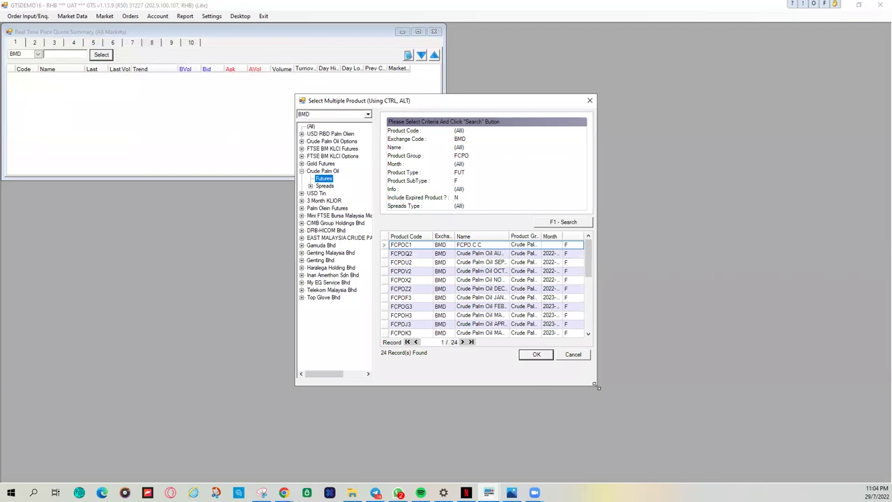
pyautogui.moveTo(597, 386); pyautogui.dragTo(759, 411)
pyautogui.click(606, 273)
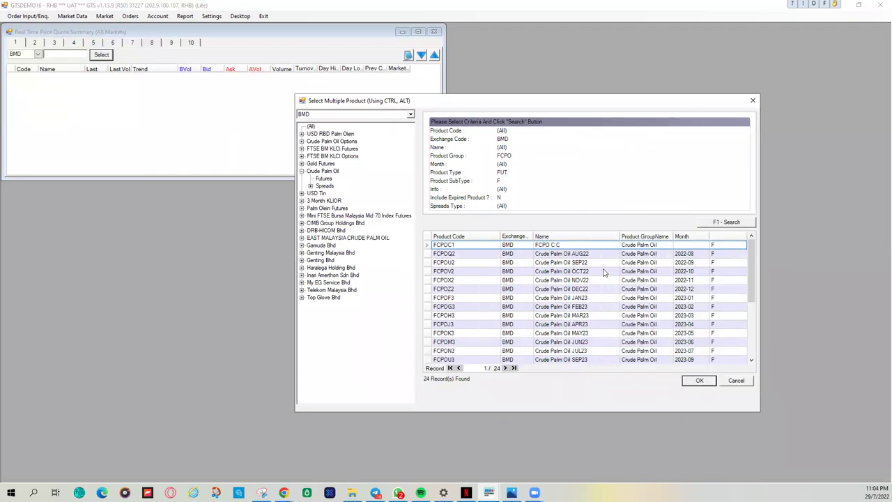
pyautogui.click(700, 380)
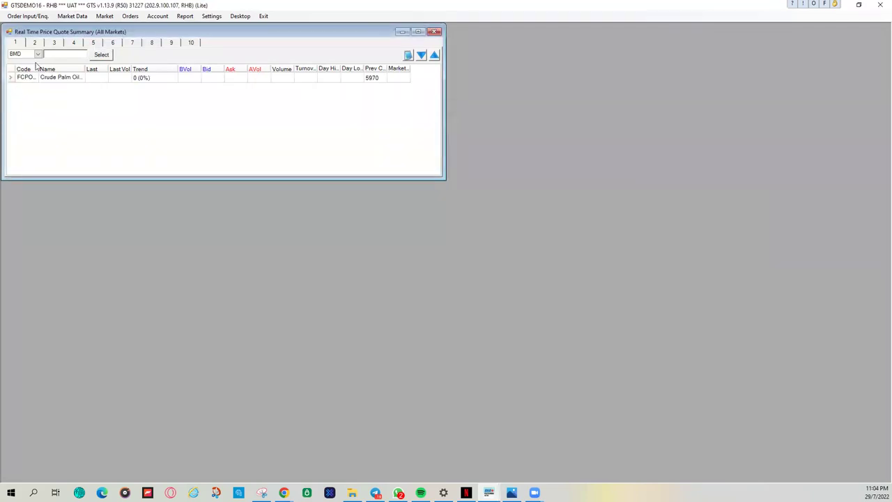
pyautogui.moveTo(37, 68); pyautogui.dragTo(68, 71)
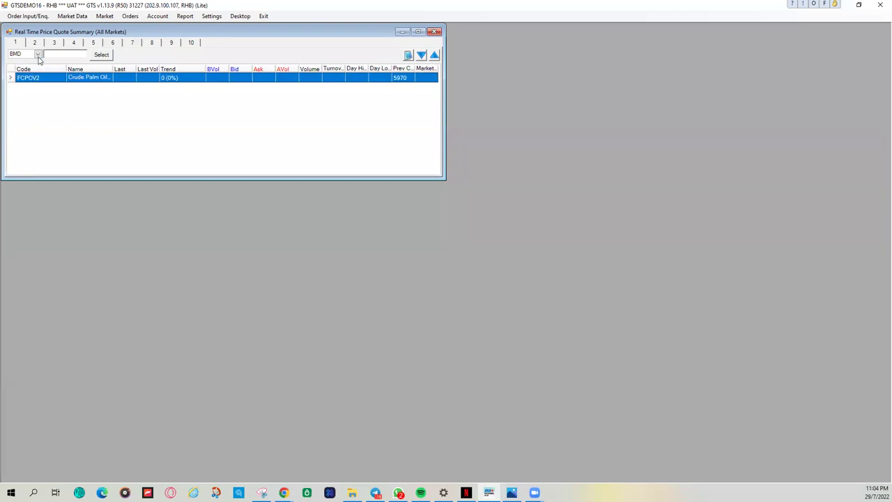
# Add the CBOT Soybeans Oil DEC22 futures contract (ZLZ2) to the quote summary
pyautogui.click(39, 54)
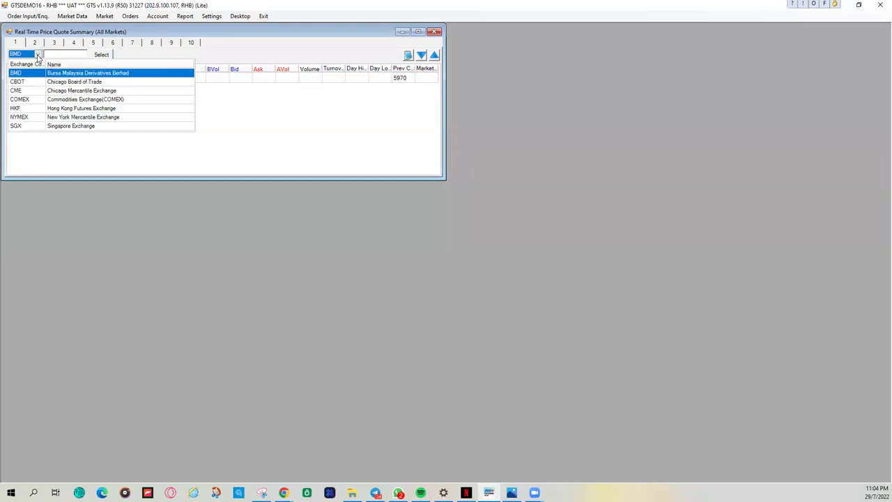
pyautogui.click(59, 82)
pyautogui.click(101, 54)
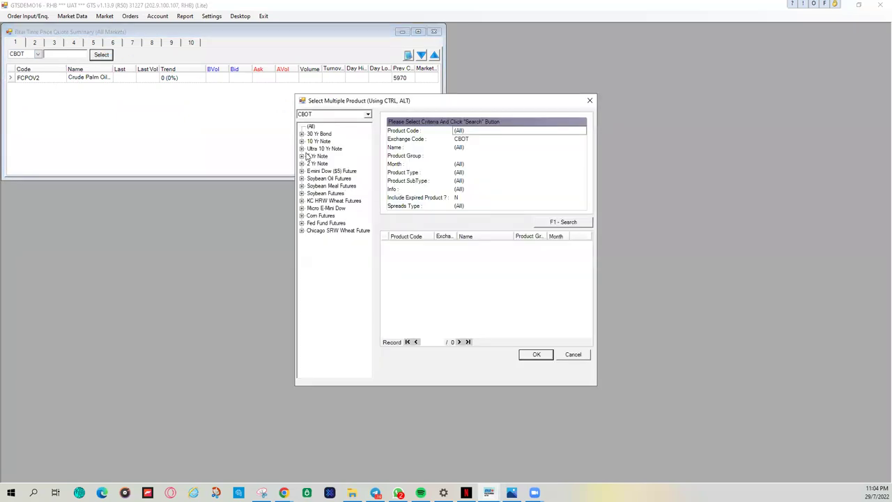
pyautogui.click(302, 179)
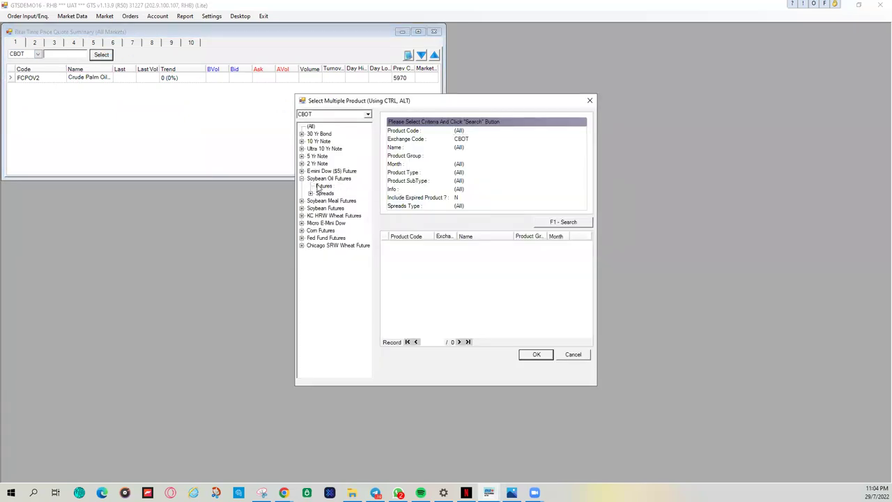
pyautogui.click(324, 185)
pyautogui.click(484, 281)
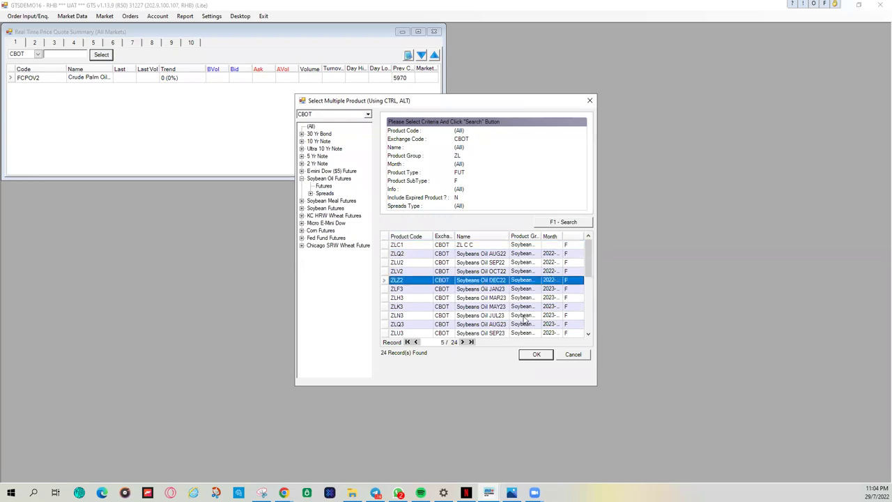
pyautogui.click(535, 354)
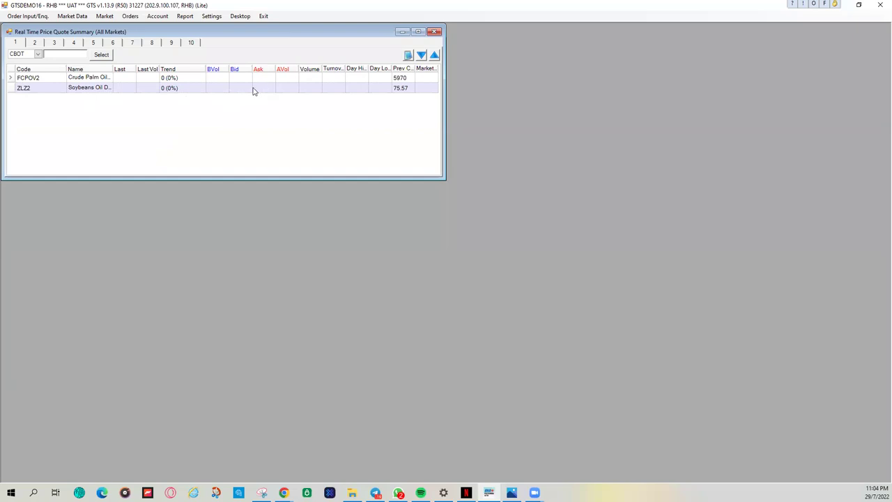
# Add the NYMEX WTI Light Sweet Crude Oil futures CLU2 and CLV2 to the quote summary and widen the Name column
pyautogui.click(39, 55)
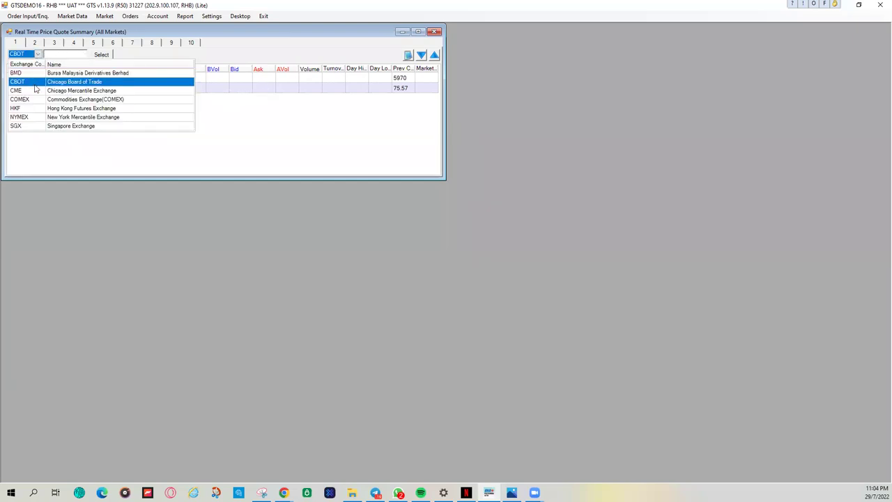
pyautogui.click(38, 117)
pyautogui.click(101, 55)
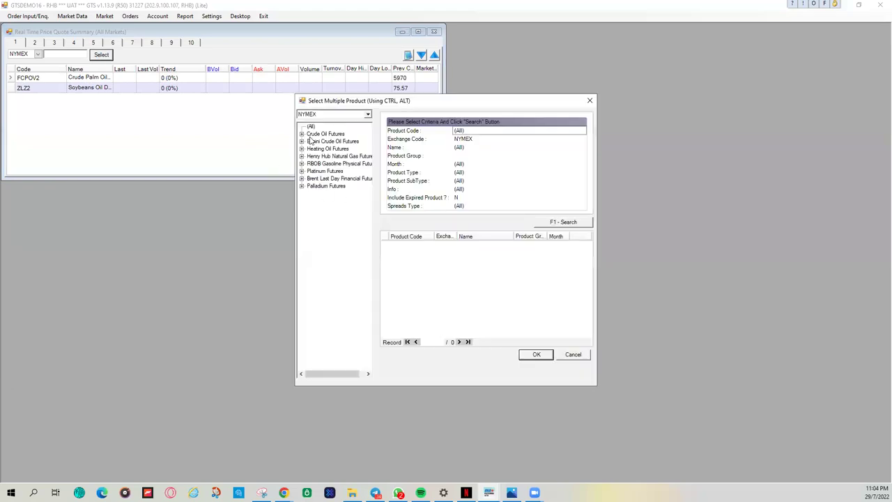
pyautogui.click(301, 133)
pyautogui.click(323, 141)
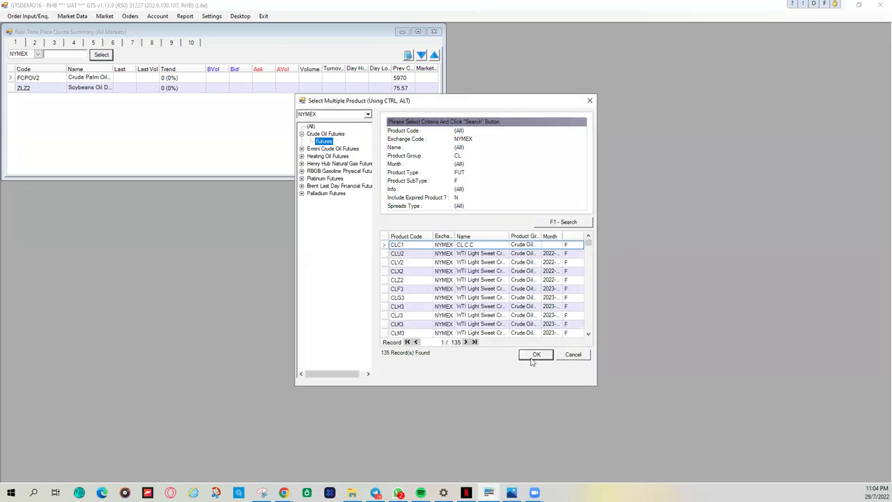
pyautogui.moveTo(595, 386); pyautogui.dragTo(734, 418)
pyautogui.click(598, 255)
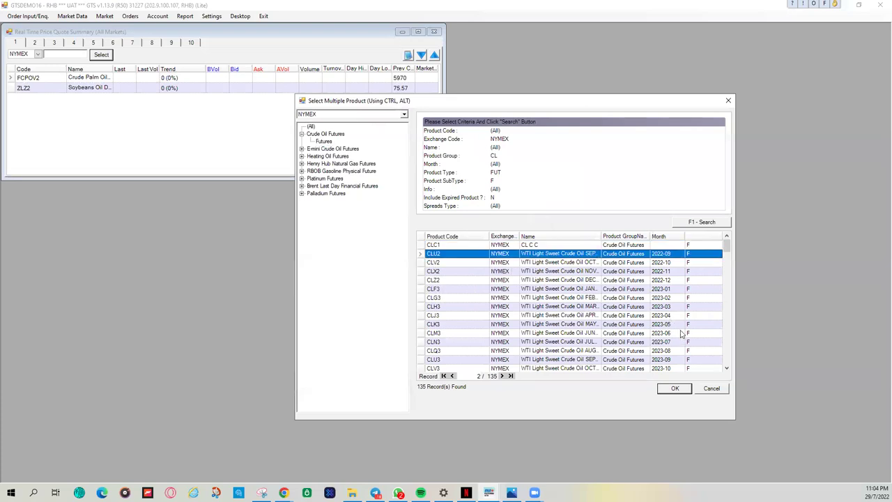
pyautogui.keyDown('ctrl'); pyautogui.click(576, 264); pyautogui.keyUp('ctrl')
pyautogui.click(674, 388)
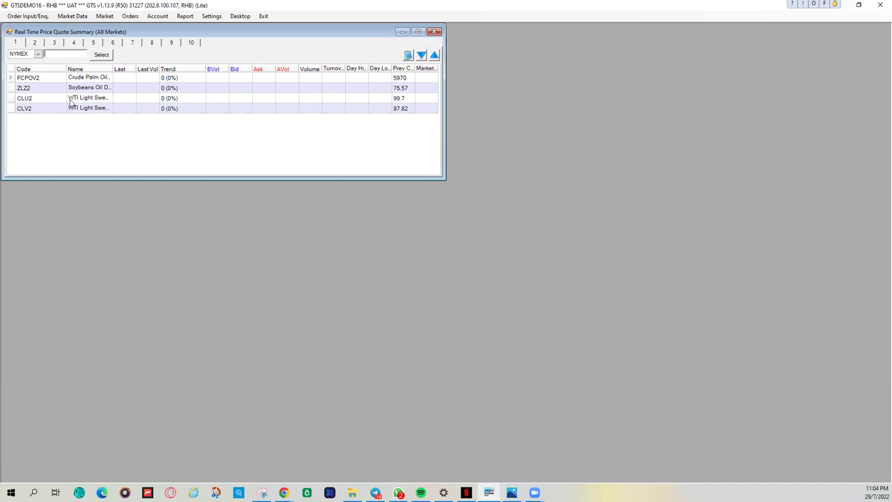
pyautogui.click(121, 78)
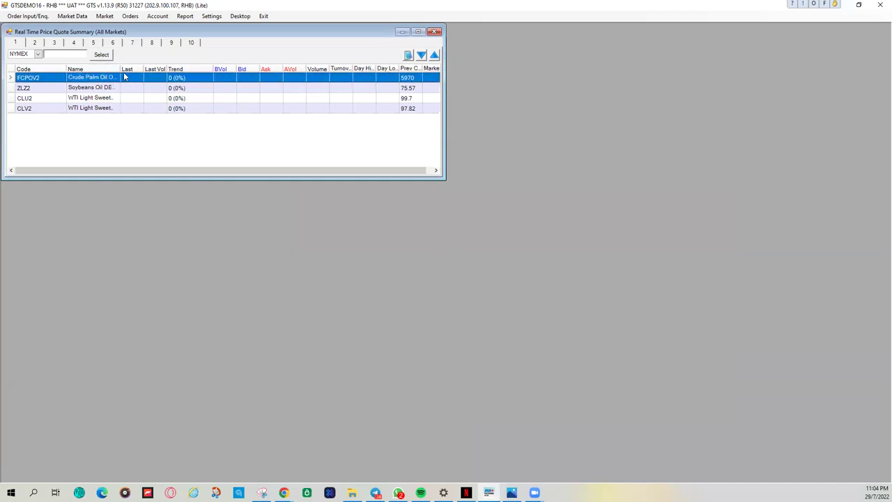
pyautogui.moveTo(118, 71); pyautogui.dragTo(129, 71)
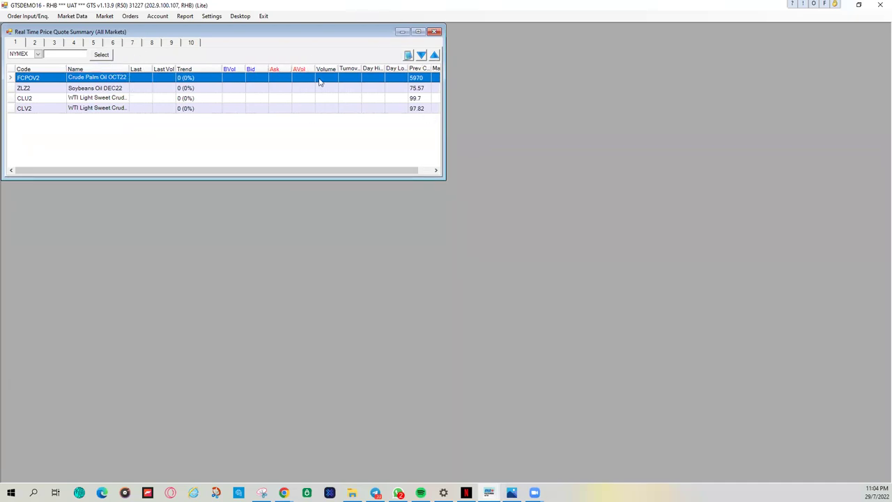
# Open the Enter Order (RHB) window and place it beside the quote summary
pyautogui.click(129, 19)
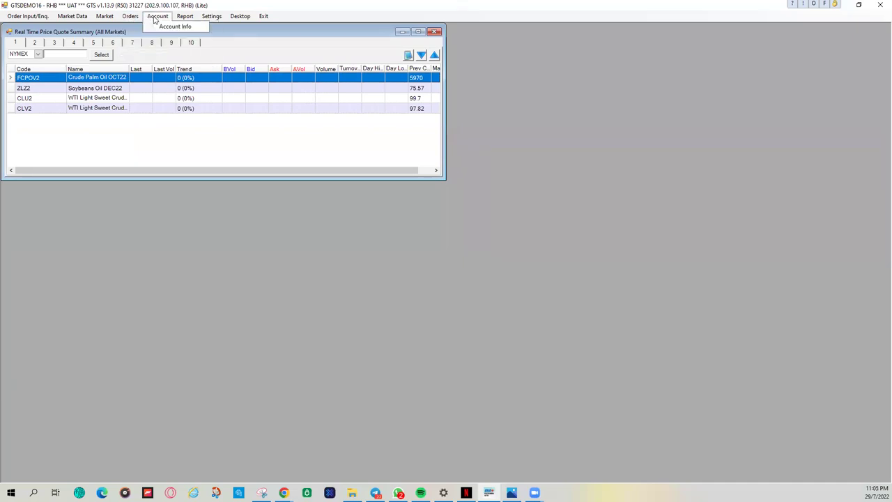
pyautogui.click(137, 37)
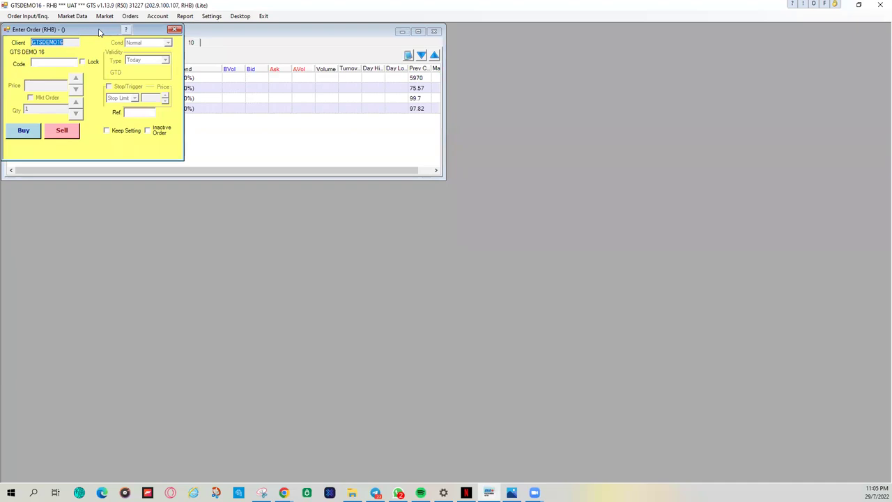
pyautogui.moveTo(99, 32); pyautogui.dragTo(546, 57)
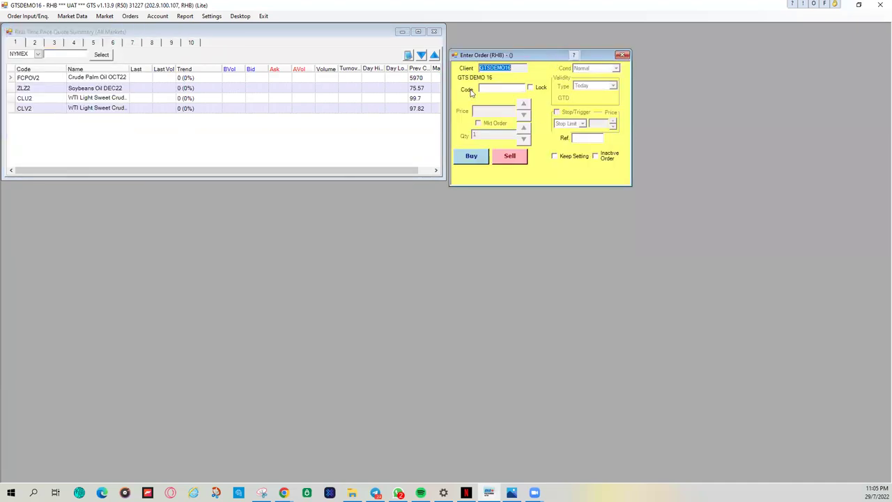
# Lock the position and size of the Enter Order window
pyautogui.rightClick(509, 56)
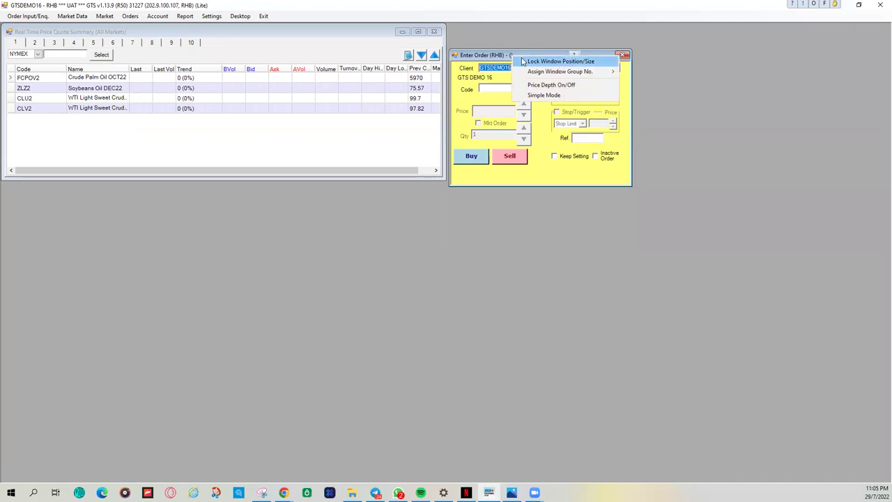
pyautogui.click(507, 62)
pyautogui.moveTo(506, 62); pyautogui.dragTo(508, 67)
pyautogui.rightClick(508, 60)
pyautogui.click(530, 66)
# Align the quote summary window beside the order window and lock its position and size
pyautogui.moveTo(342, 33); pyautogui.dragTo(563, 55)
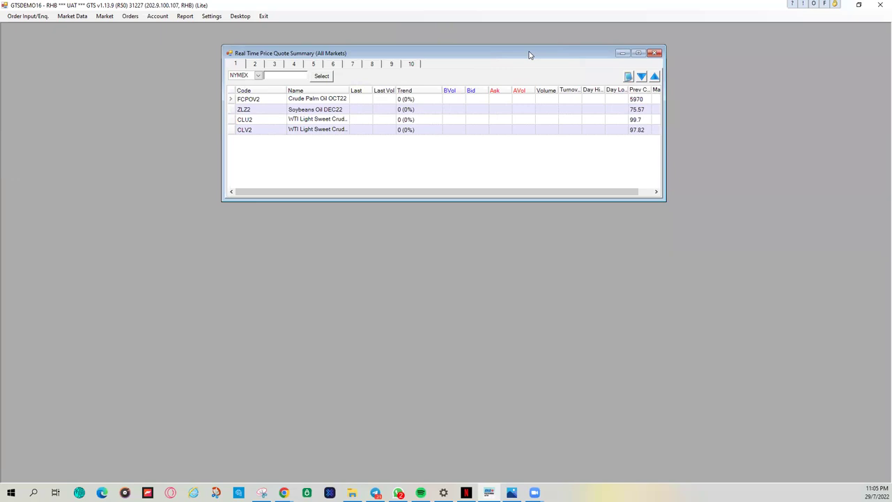
pyautogui.moveTo(529, 55); pyautogui.dragTo(309, 37)
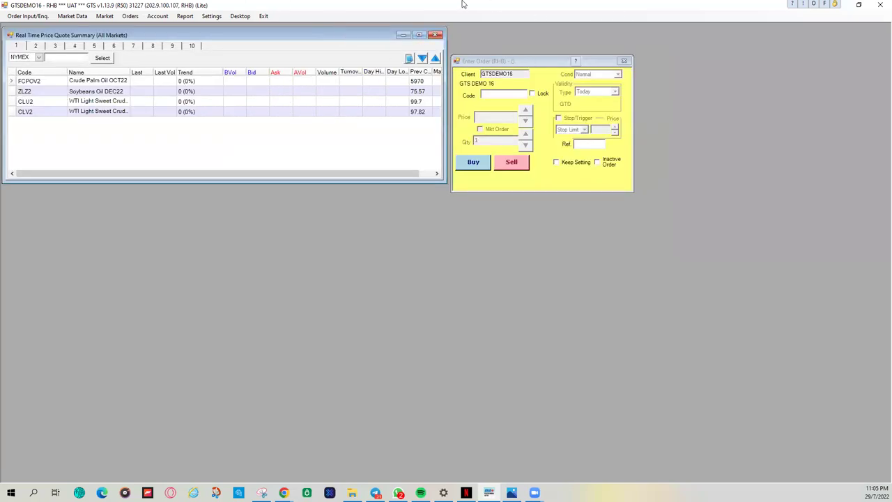
pyautogui.rightClick(375, 37)
pyautogui.click(393, 40)
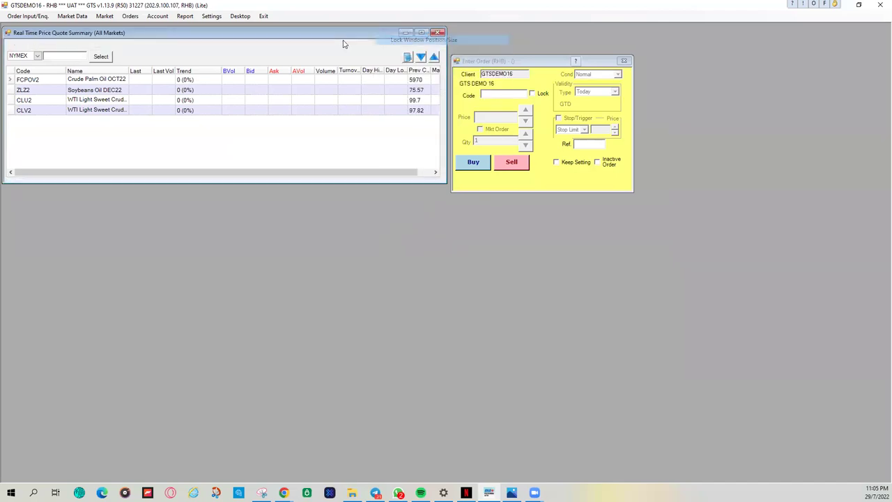
pyautogui.click(478, 61)
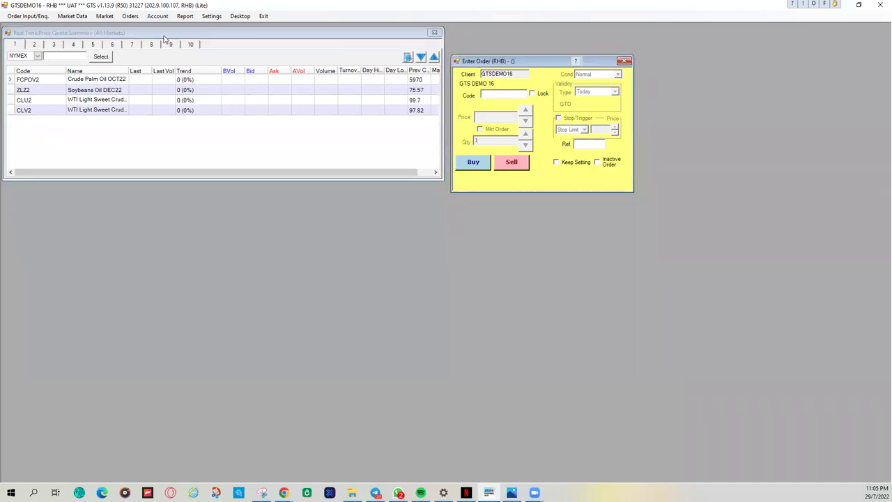
# Open the Account Info window, place it below the quote summary and enlarge it to fill the remaining height
pyautogui.click(157, 16)
pyautogui.click(174, 26)
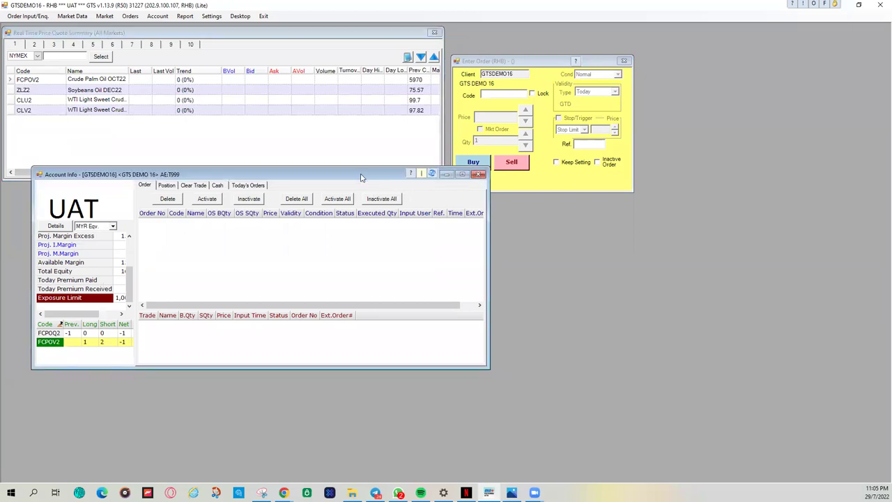
pyautogui.moveTo(361, 178); pyautogui.dragTo(334, 206)
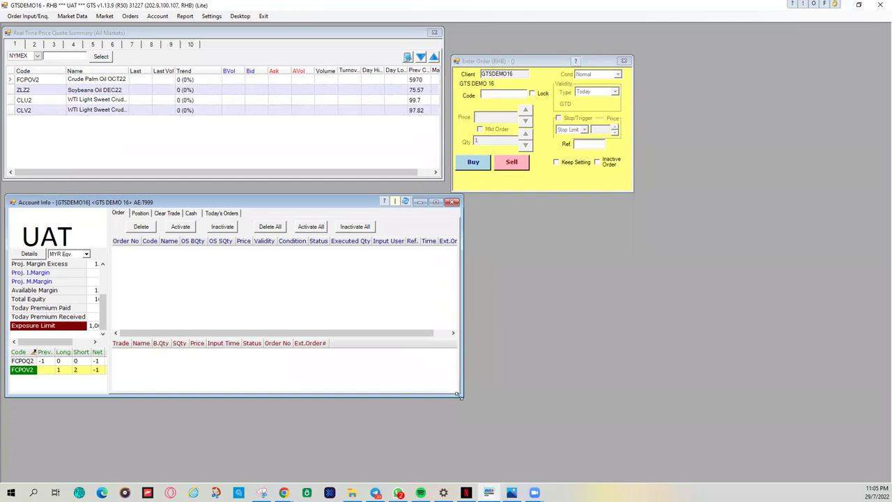
pyautogui.moveTo(458, 394); pyautogui.dragTo(529, 473)
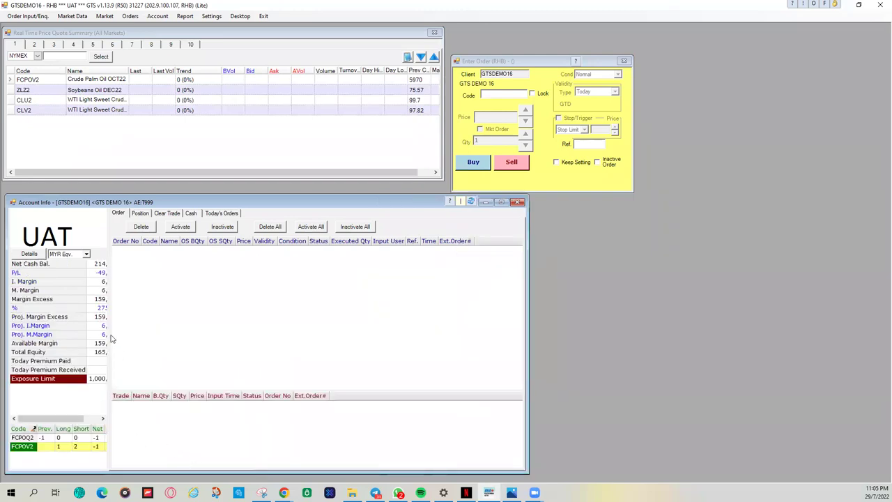
# Widen the margin and equity pane of the Account Info window and lock the window's position and size
pyautogui.moveTo(109, 334); pyautogui.dragTo(176, 331)
pyautogui.rightClick(223, 202)
pyautogui.click(230, 204)
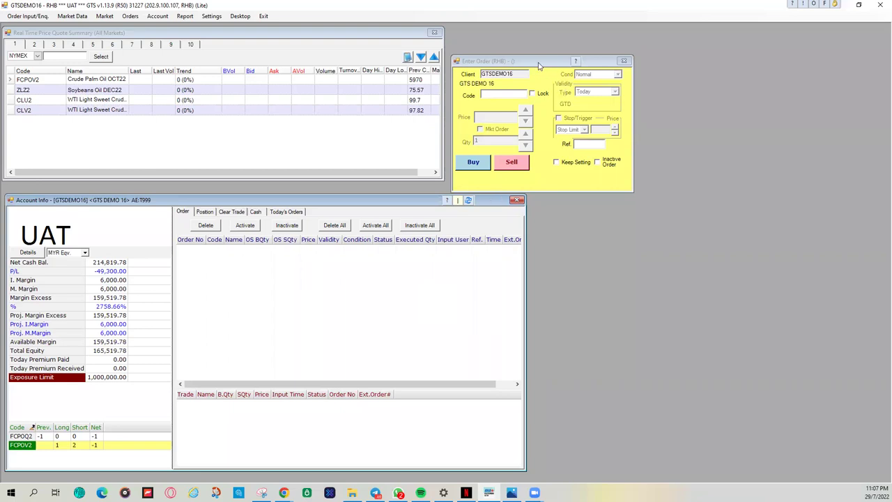
pyautogui.click(127, 16)
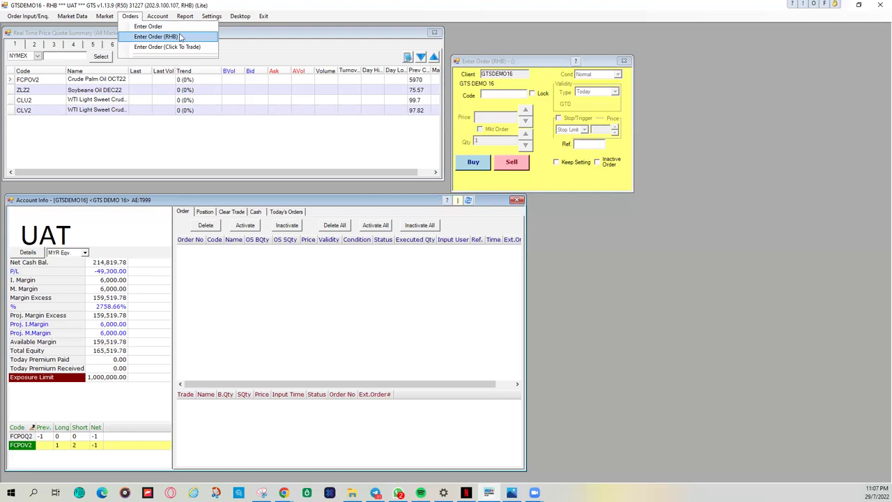
pyautogui.click(539, 64)
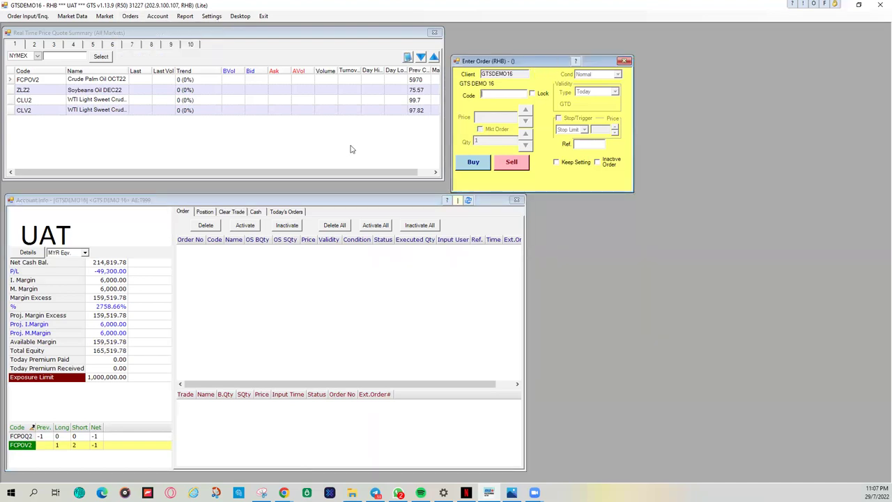
pyautogui.click(327, 202)
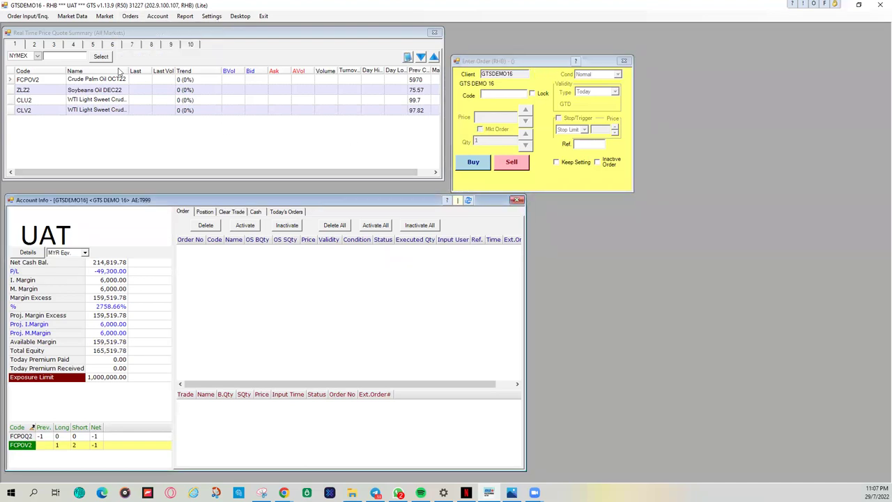
pyautogui.click(86, 36)
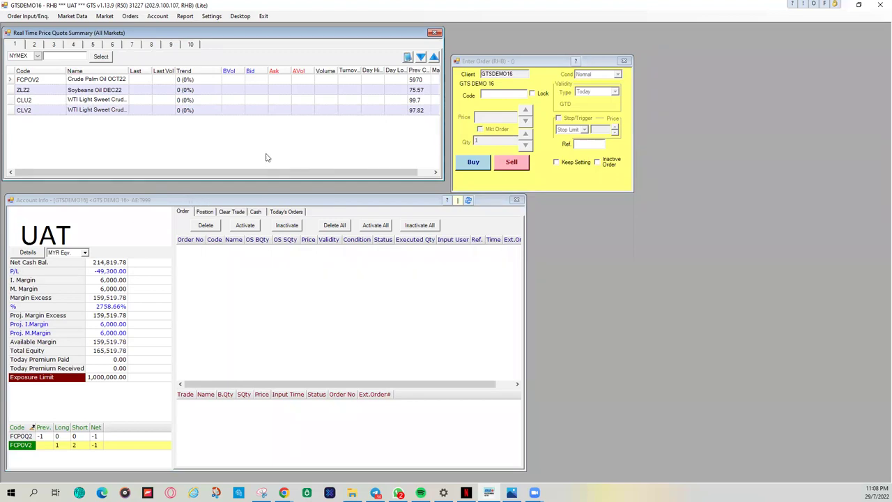
# Load CLU2 from the quote list into the order form and submit a market buy order for 1 lot
pyautogui.click(140, 101)
pyautogui.click(504, 95)
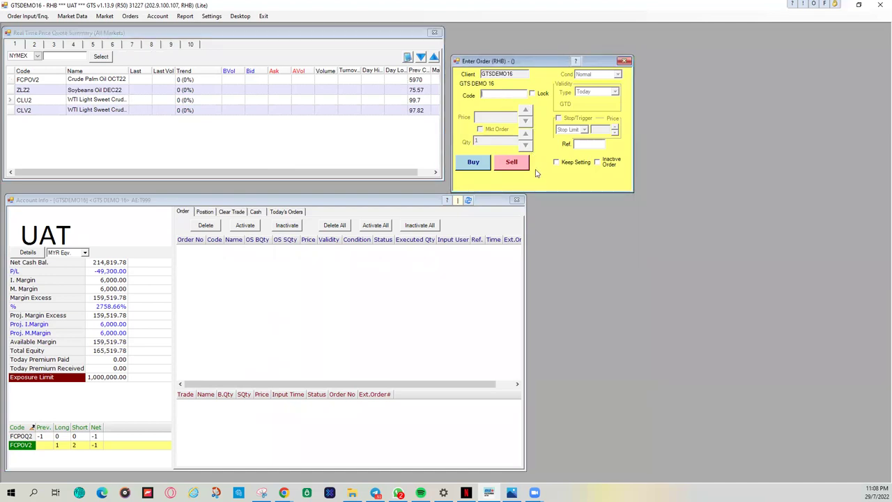
pyautogui.click(137, 104)
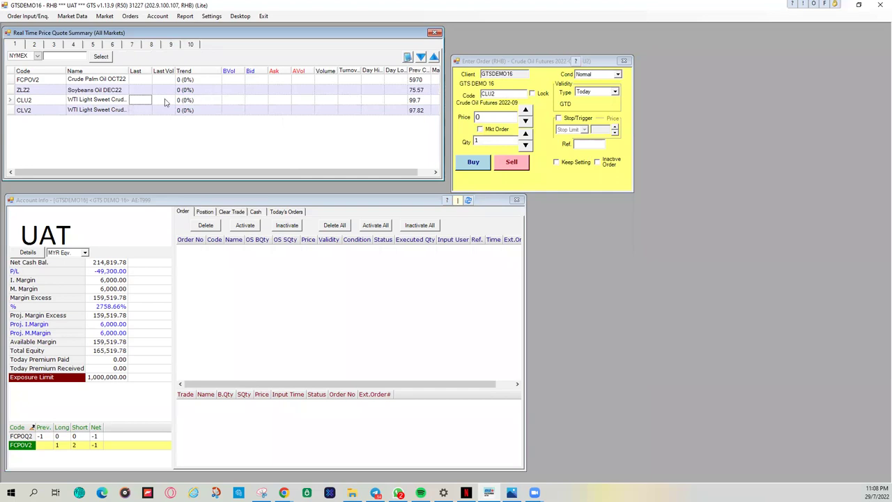
pyautogui.click(479, 130)
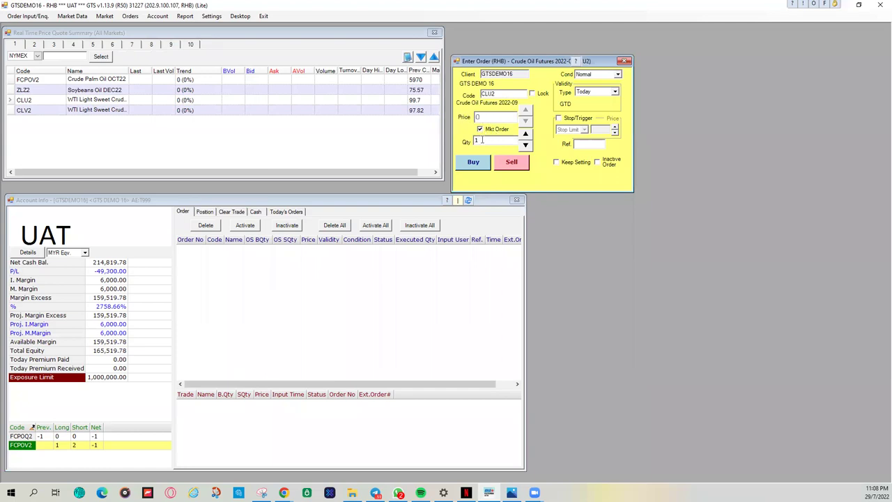
pyautogui.click(473, 162)
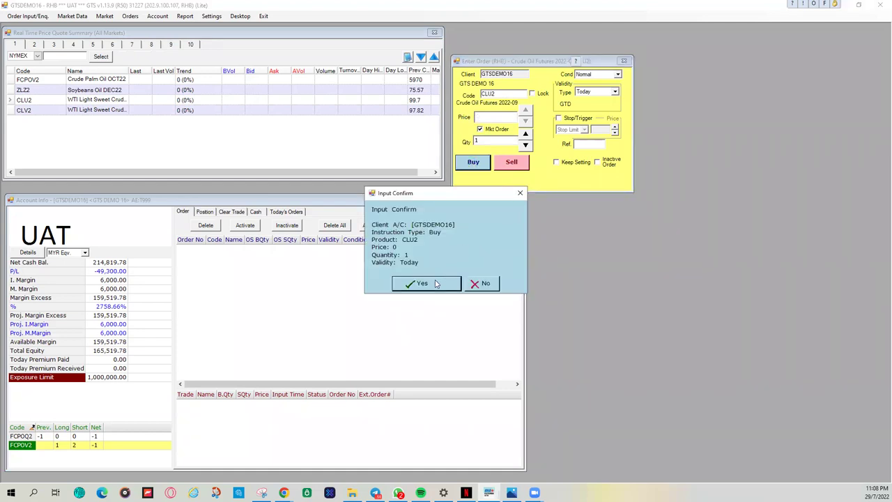
pyautogui.click(435, 283)
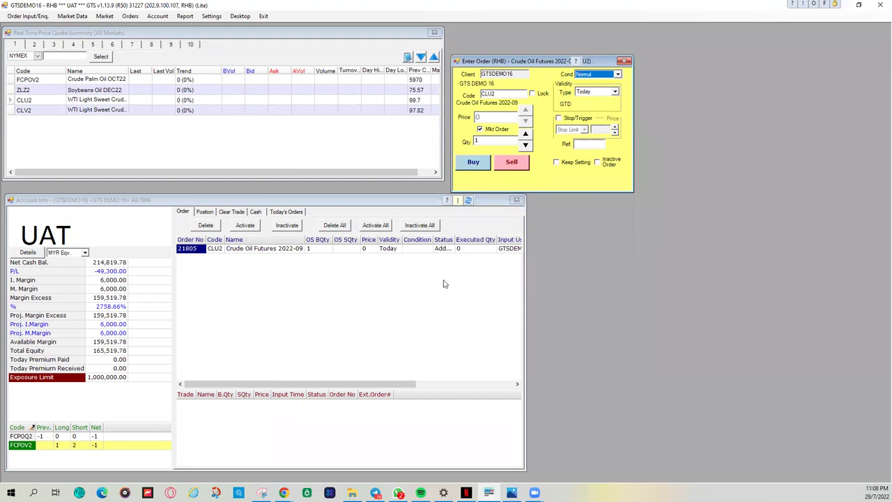
# Submit and confirm a market sell order for 1 lot of CLU2
pyautogui.doubleClick(285, 251)
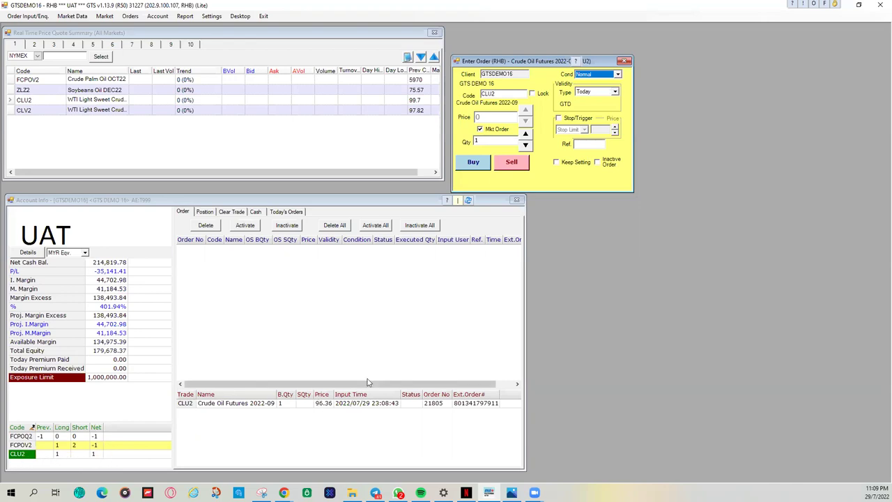
pyautogui.click(507, 163)
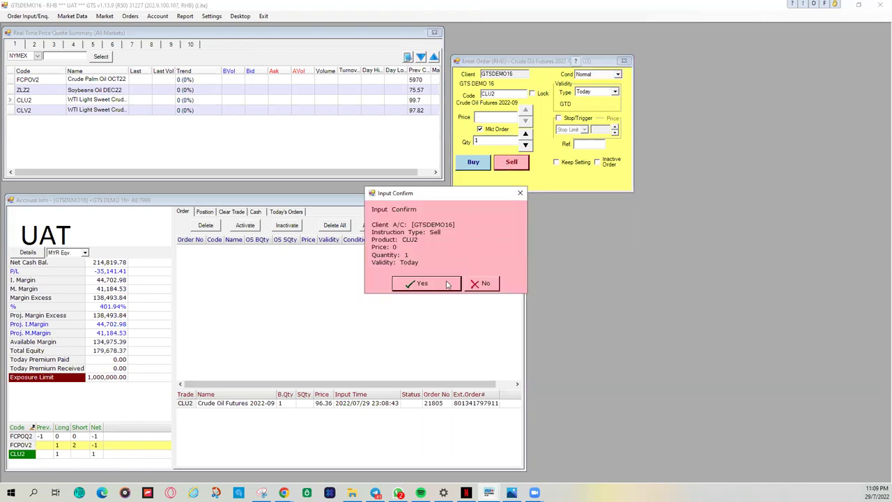
pyautogui.click(448, 284)
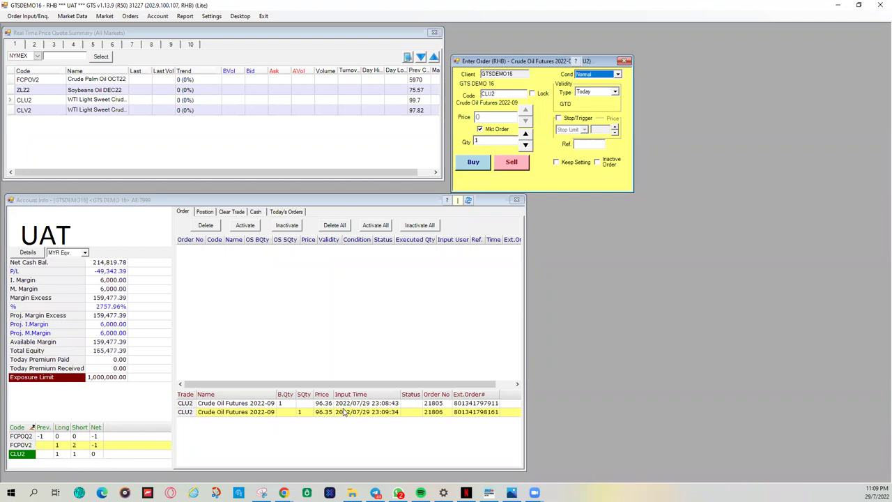
# Review the account's positions, including their reference price and profit and loss columns, and return to the order list
pyautogui.click(206, 212)
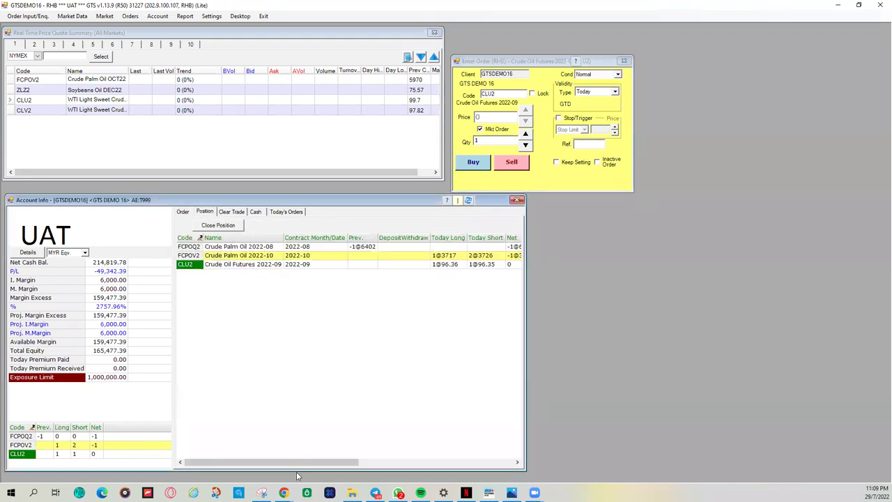
pyautogui.moveTo(297, 463); pyautogui.dragTo(295, 448)
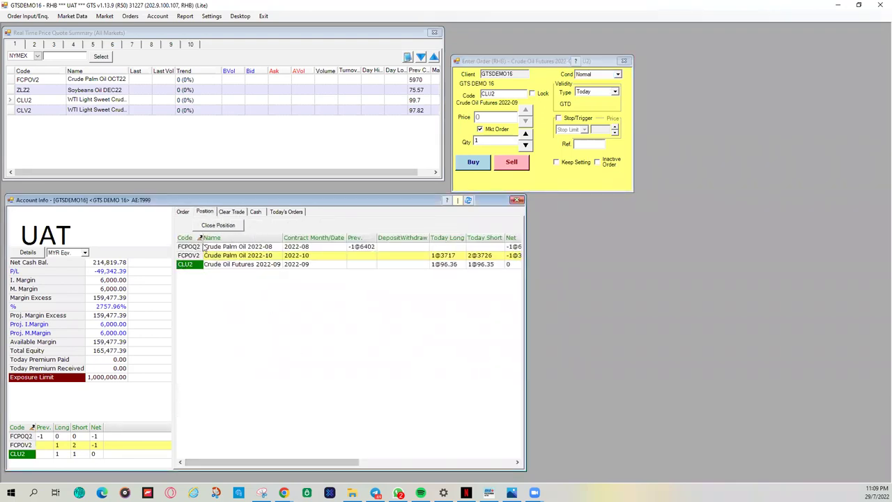
pyautogui.moveTo(259, 462); pyautogui.dragTo(374, 450)
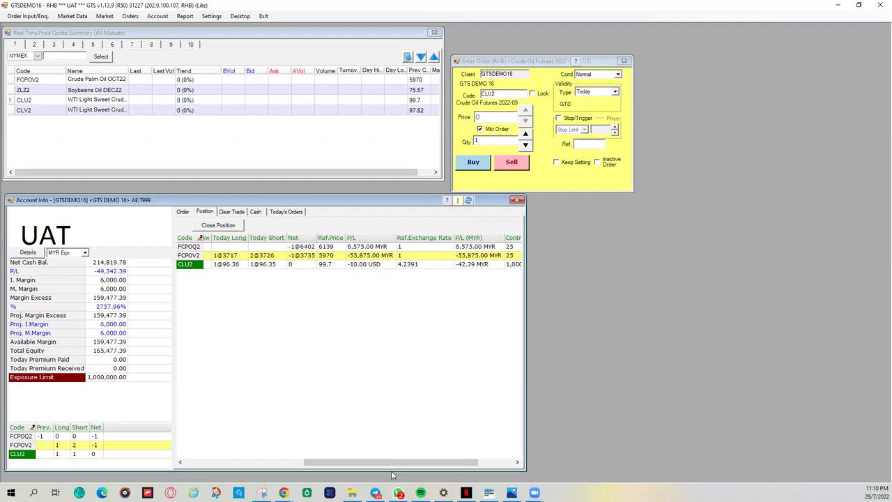
pyautogui.moveTo(373, 462); pyautogui.dragTo(245, 453)
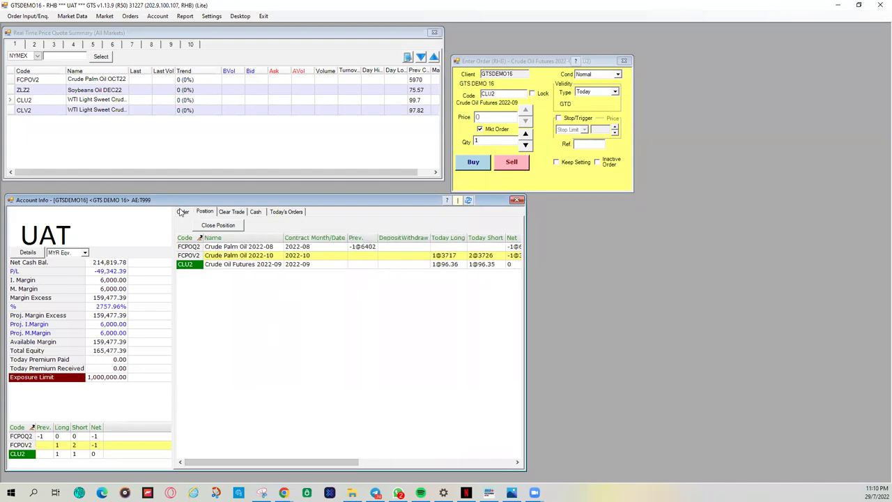
pyautogui.click(182, 212)
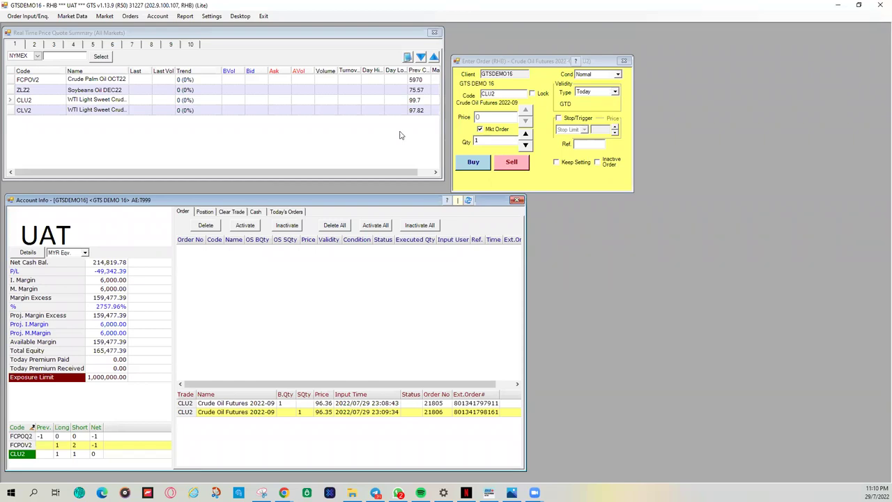
# Turn off the market order option and submit a buy order for 1 lot of CLU2 at a price of 96
pyautogui.click(479, 129)
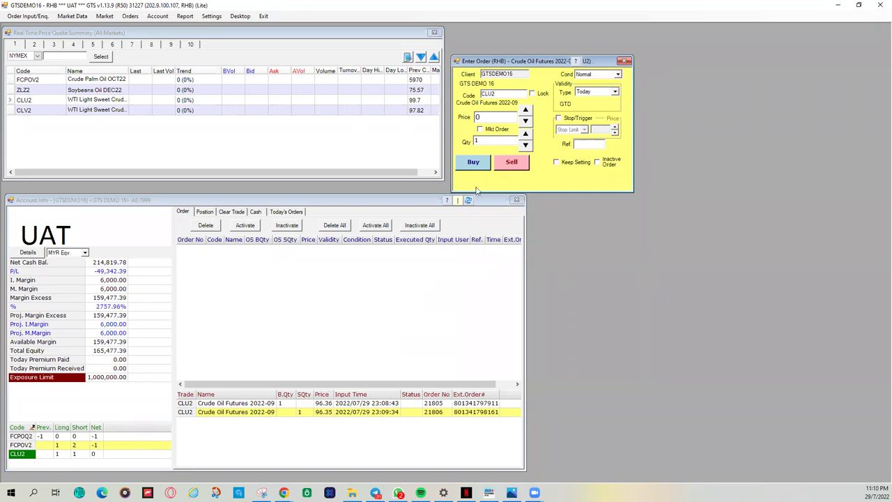
pyautogui.click(493, 116)
pyautogui.write('96.00')
pyautogui.click(485, 170)
pyautogui.click(429, 285)
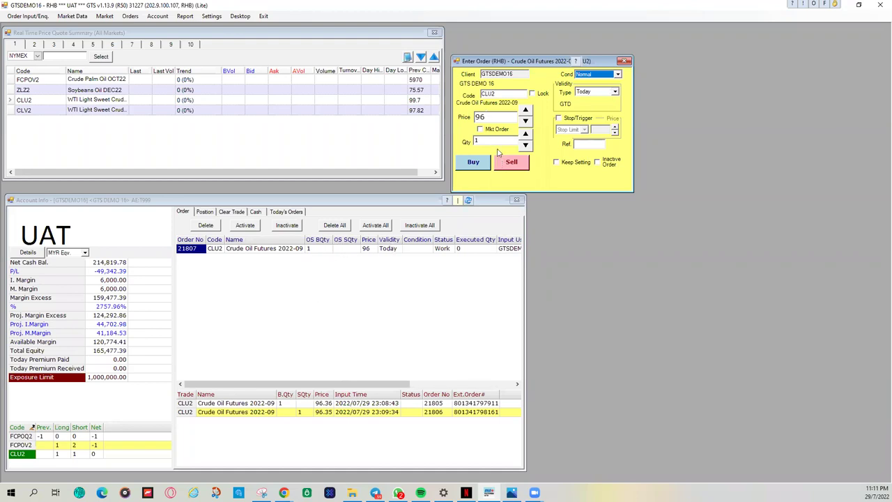
# Set the order price to 97 and submit a sell order for 1 lot of CLU2
pyautogui.doubleClick(490, 117)
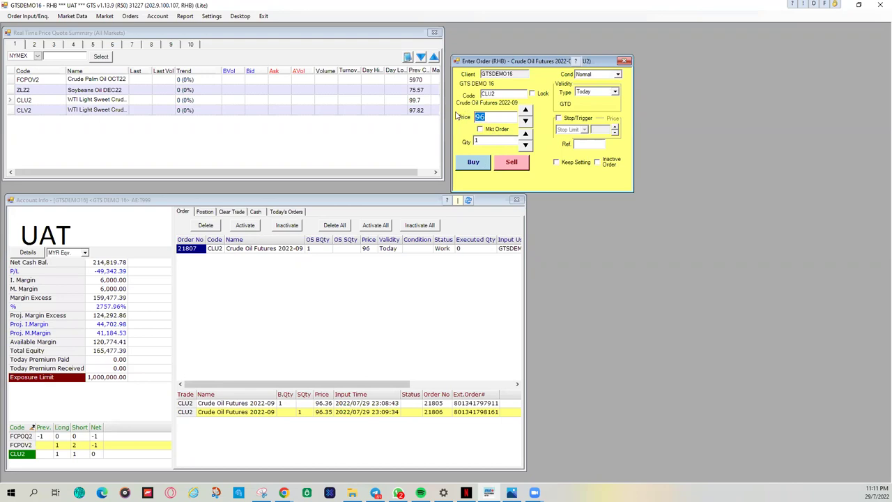
pyautogui.write('97')
pyautogui.click(517, 163)
pyautogui.click(433, 283)
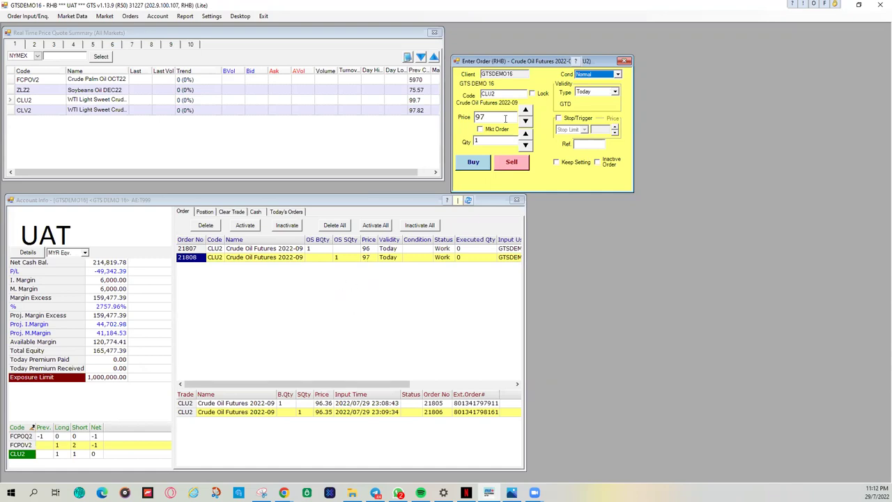
# Switch the CLU2 order back to a market order and submit a buy for 1 lot
pyautogui.click(480, 129)
pyautogui.click(474, 162)
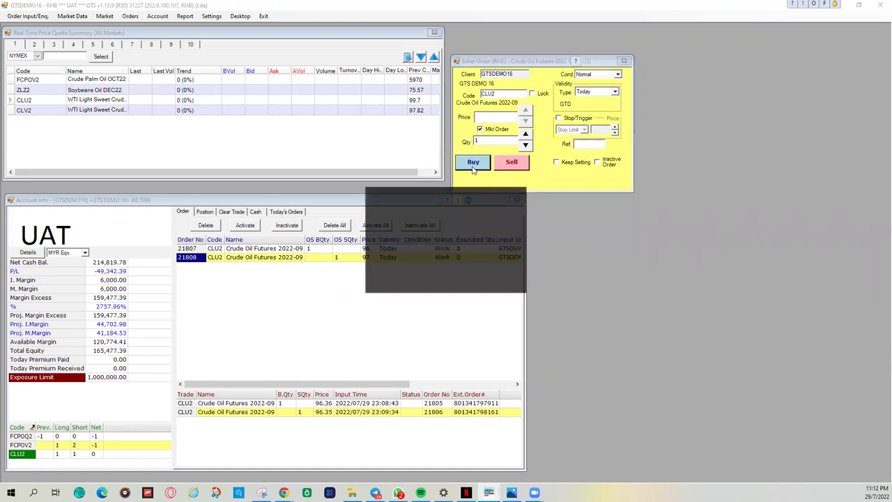
pyautogui.click(451, 287)
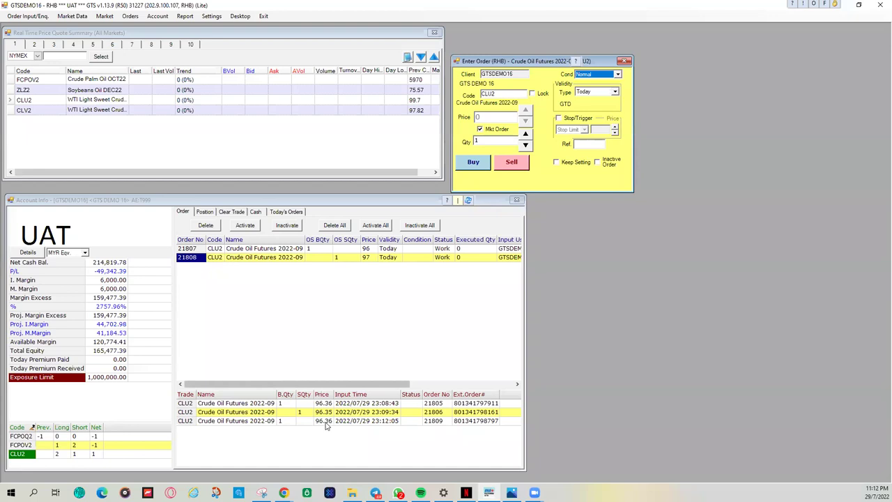
pyautogui.click(506, 269)
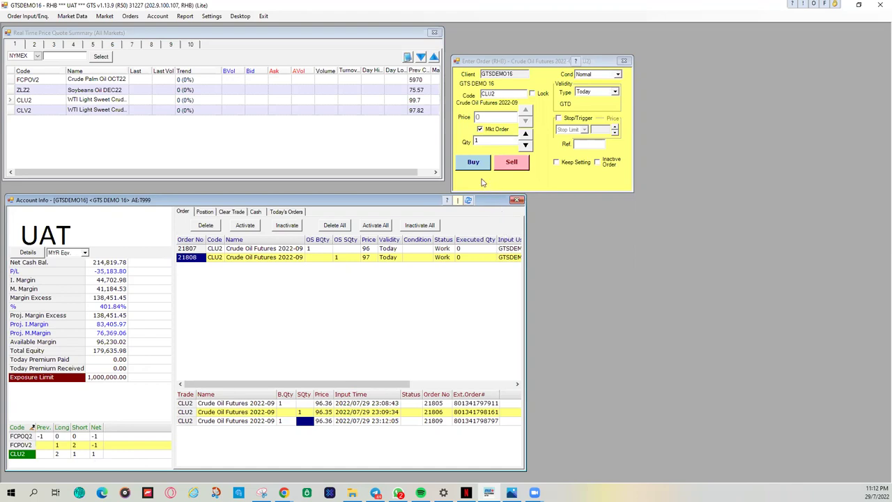
# Turn off the market order option and delete all working CLU2 orders from the order list
pyautogui.click(479, 130)
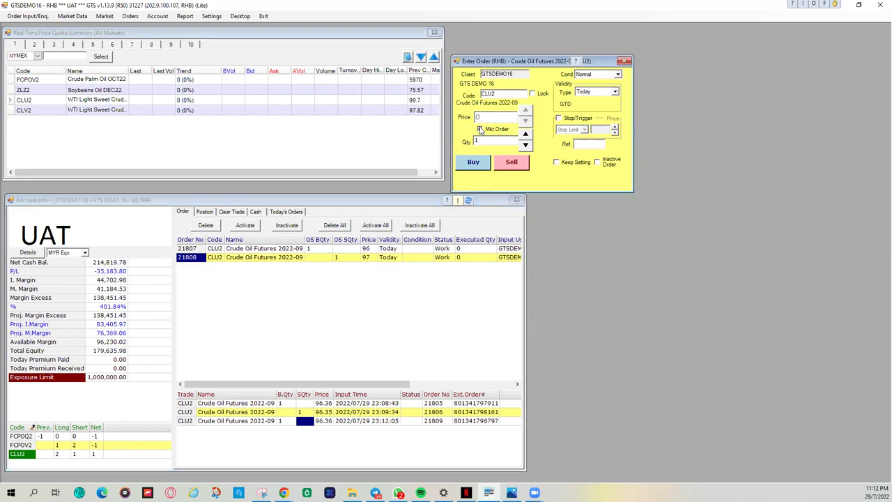
pyautogui.click(290, 259)
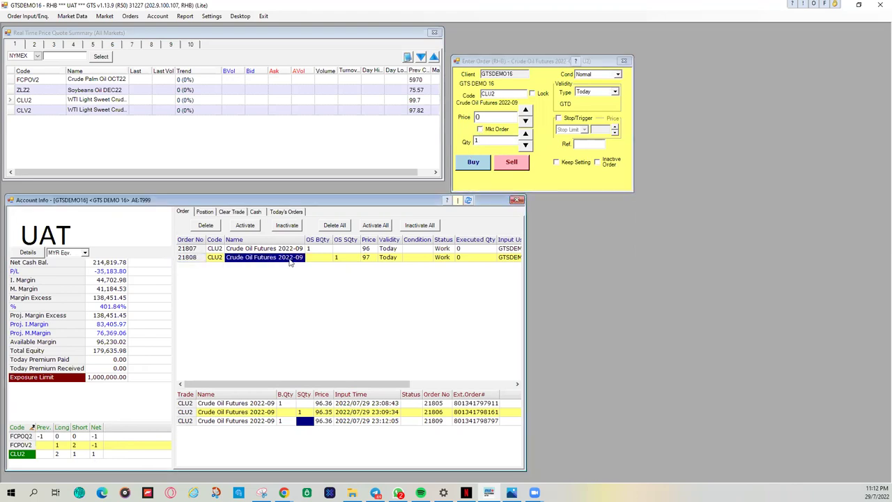
pyautogui.click(341, 228)
pyautogui.click(450, 275)
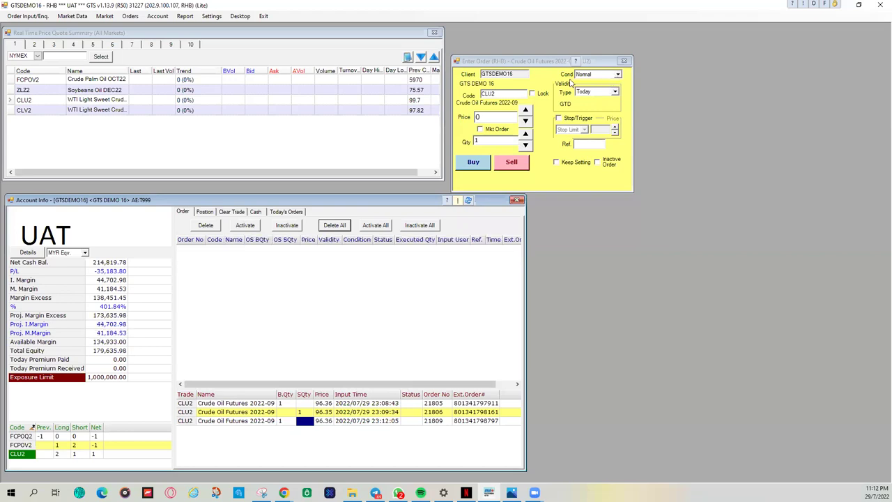
# Set up an OCO sell order for CLU2 with a price of 97 and a stop of 96
pyautogui.click(617, 74)
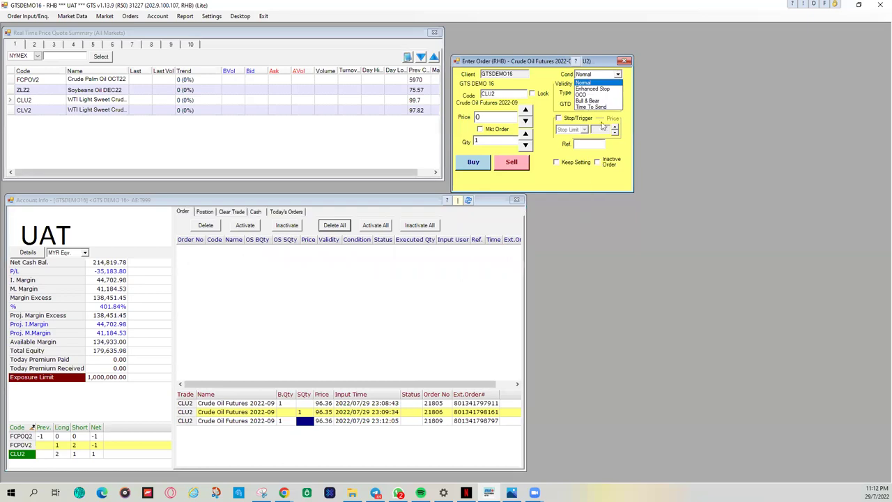
pyautogui.click(597, 96)
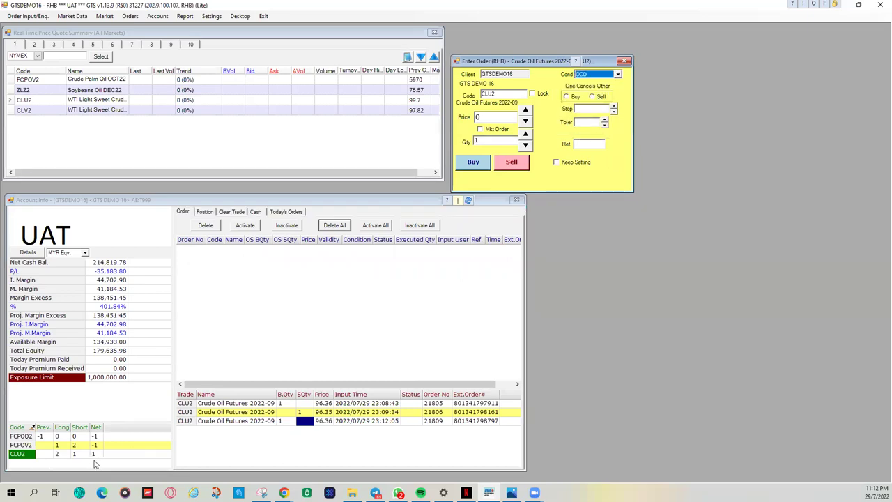
pyautogui.click(591, 97)
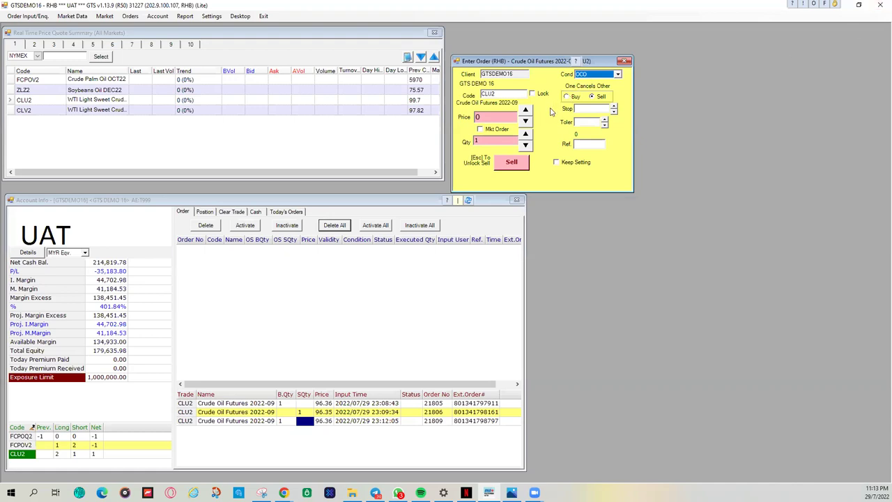
pyautogui.click(488, 116)
pyautogui.write('97')
pyautogui.write('96')
# Set the stop tolerance to 0.1 and submit the OCO sell order for 1 lot of CLU2
pyautogui.click(603, 120)
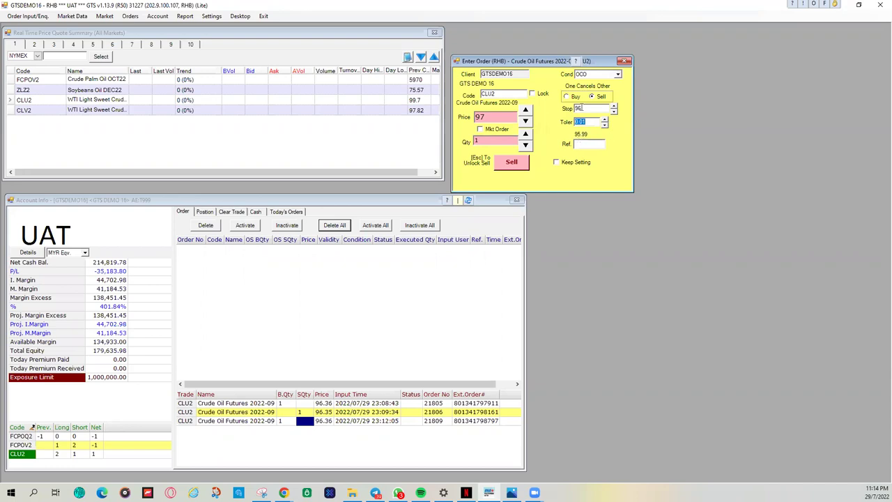
pyautogui.click(605, 120)
pyautogui.click(515, 162)
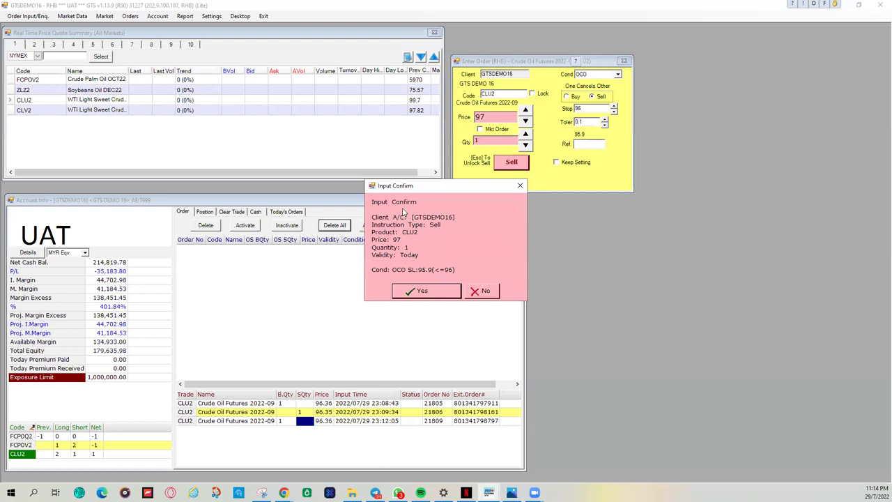
pyautogui.moveTo(420, 190); pyautogui.dragTo(394, 256)
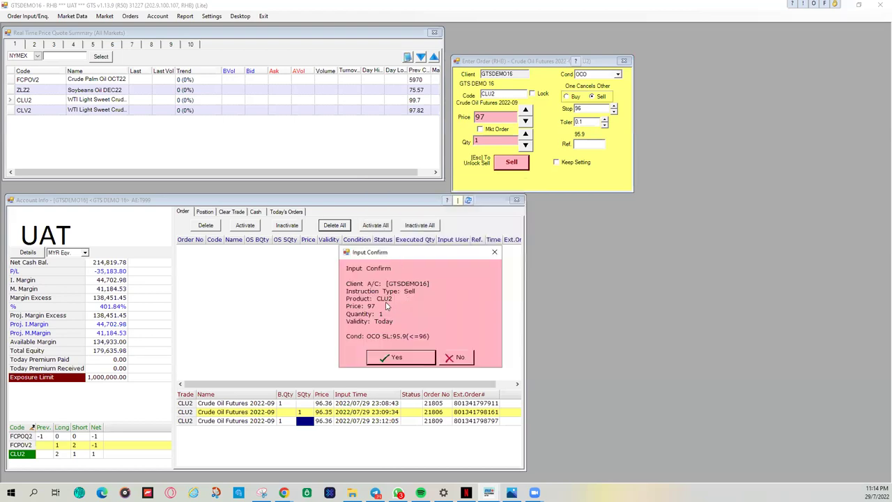
pyautogui.click(410, 356)
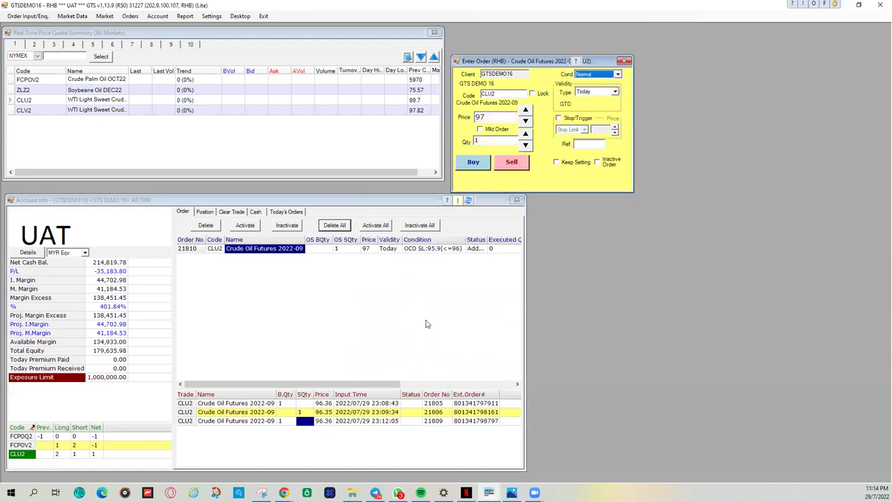
# Examine the price, sell quantity and condition of the OCO order in the order list
pyautogui.doubleClick(368, 248)
pyautogui.doubleClick(190, 111)
pyautogui.click(423, 252)
pyautogui.click(356, 251)
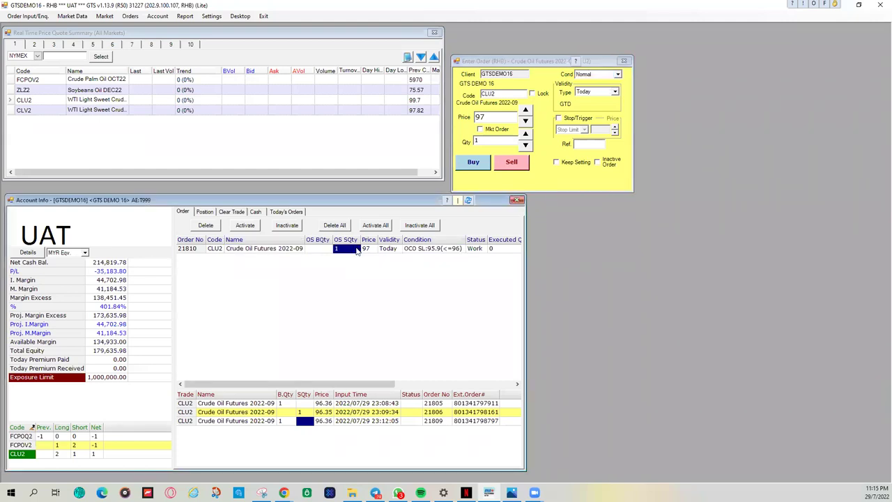
# Examine the condition of the working OCO order and view its change form, closing it without changes
pyautogui.click(437, 251)
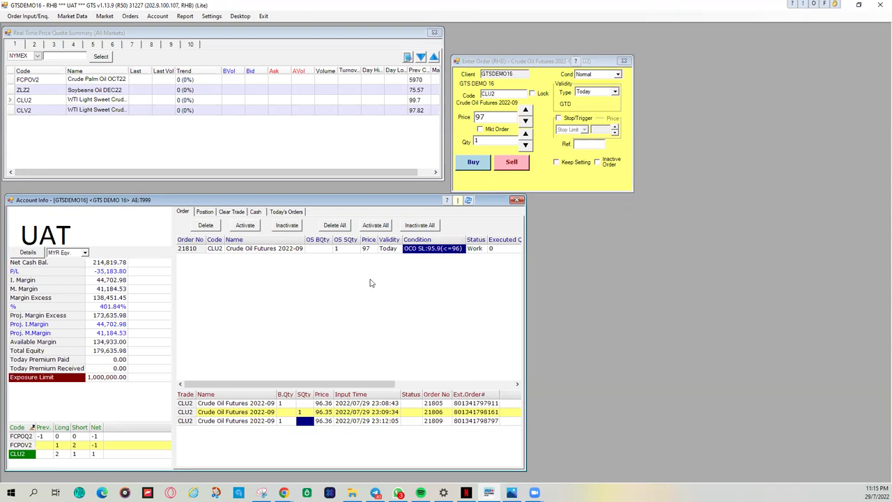
pyautogui.doubleClick(369, 249)
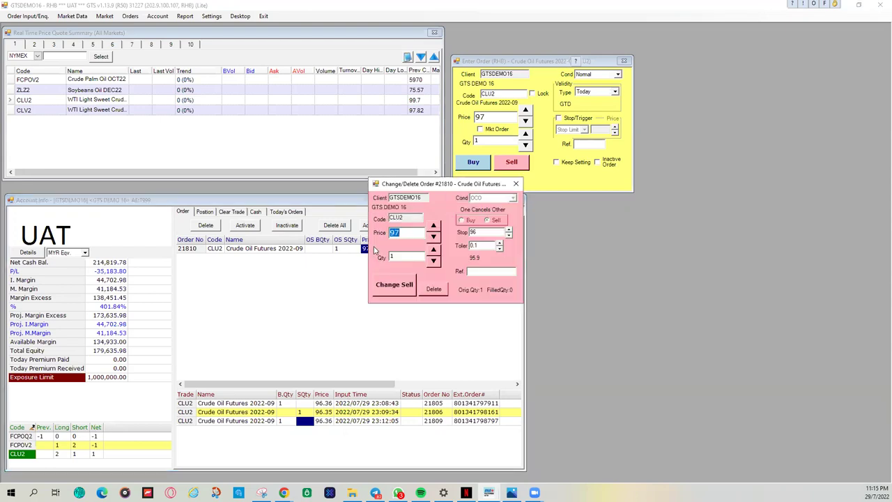
pyautogui.click(518, 181)
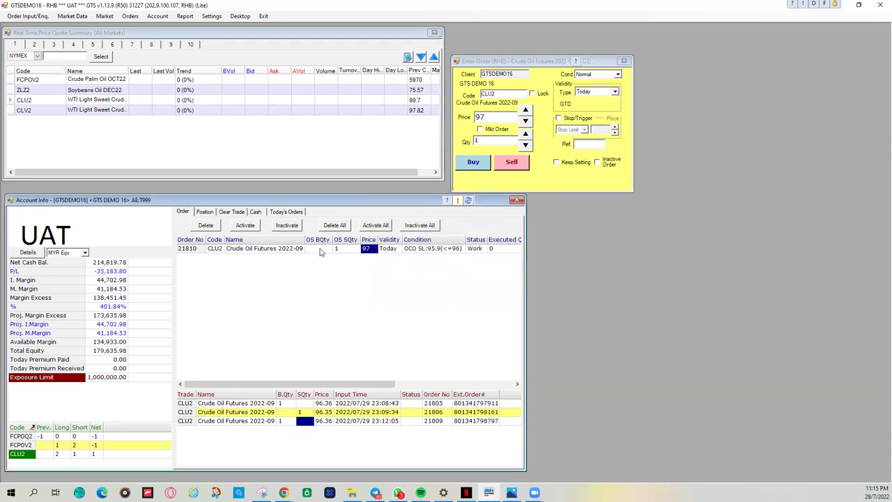
# Change the price of the working OCO sell order for CLU2 to 96.36 and confirm the change
pyautogui.doubleClick(322, 249)
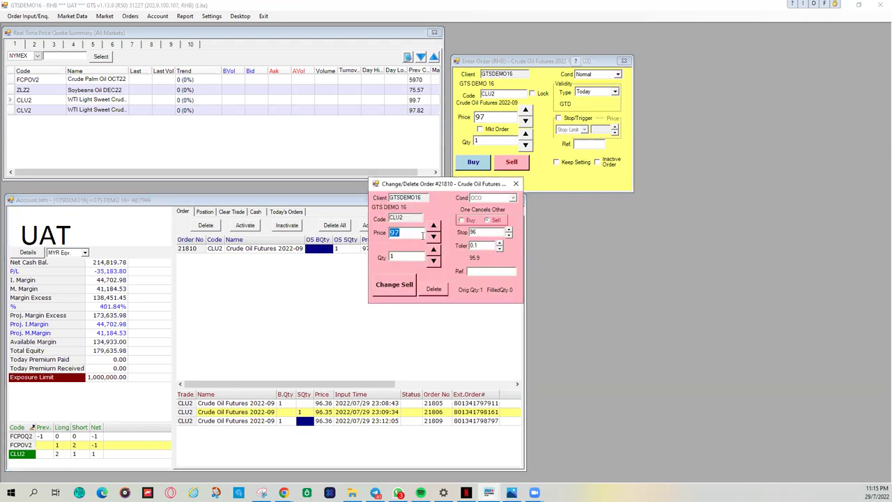
pyautogui.click(433, 237)
pyautogui.click(433, 237)
pyautogui.click(433, 237)
pyautogui.click(434, 237)
pyautogui.click(433, 238)
pyautogui.press('BackSpace')
pyautogui.press('BackSpace')
pyautogui.write('36')
pyautogui.click(393, 290)
pyautogui.click(419, 299)
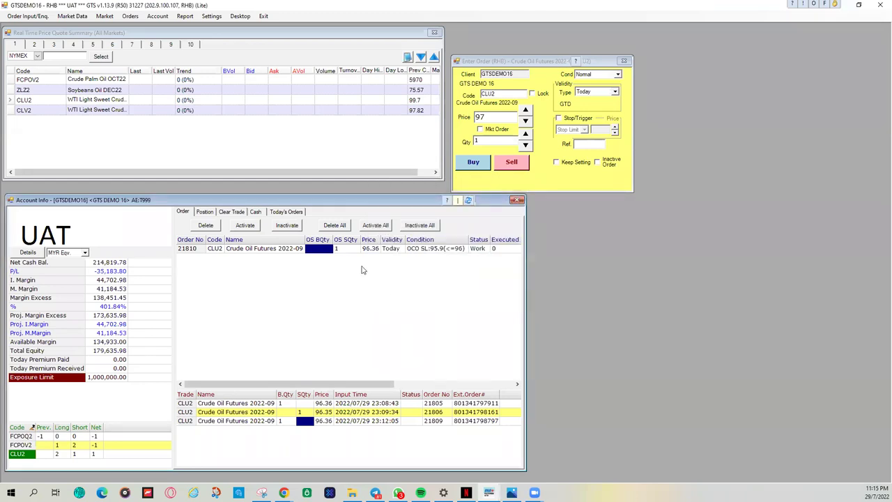
# Lower the price of the OCO sell order for CLU2 to 96.34 and confirm the change
pyautogui.doubleClick(296, 253)
pyautogui.doubleClick(296, 252)
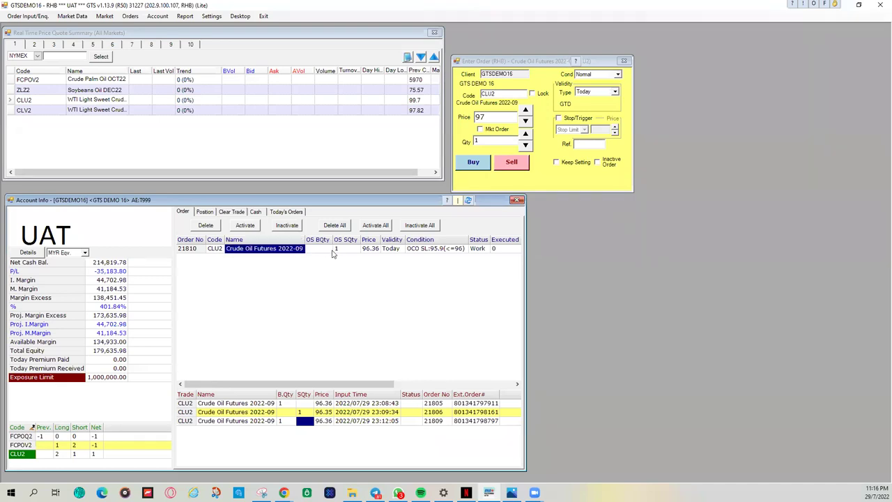
pyautogui.click(432, 236)
pyautogui.click(433, 236)
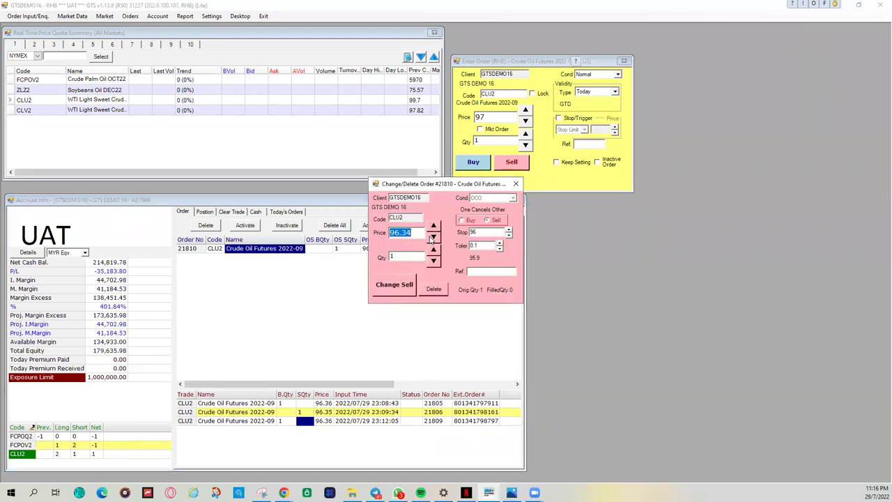
pyautogui.click(395, 283)
pyautogui.click(418, 295)
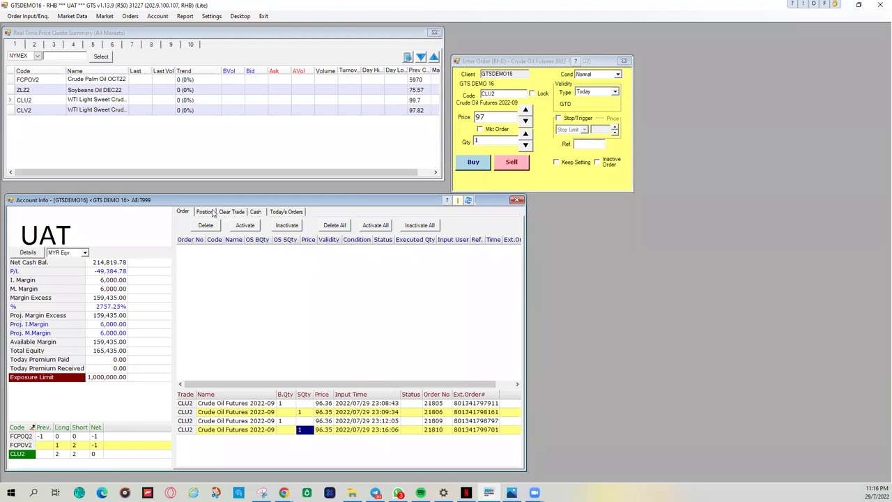
# Review the CLU2 position and the OCO order's entry among today's orders, and return to the working order list
pyautogui.click(208, 213)
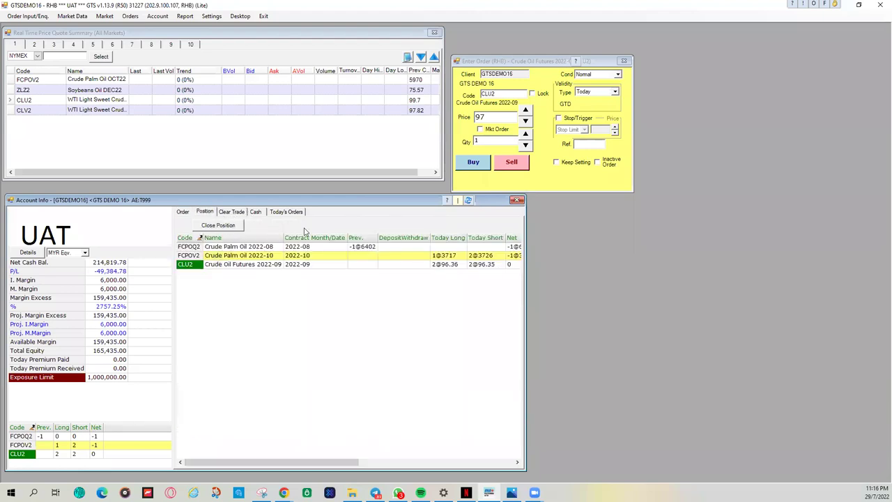
pyautogui.click(286, 213)
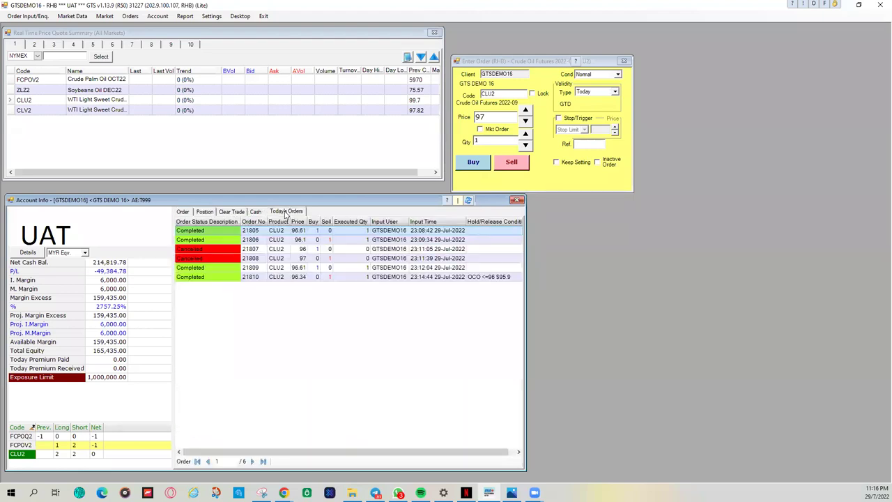
pyautogui.click(482, 277)
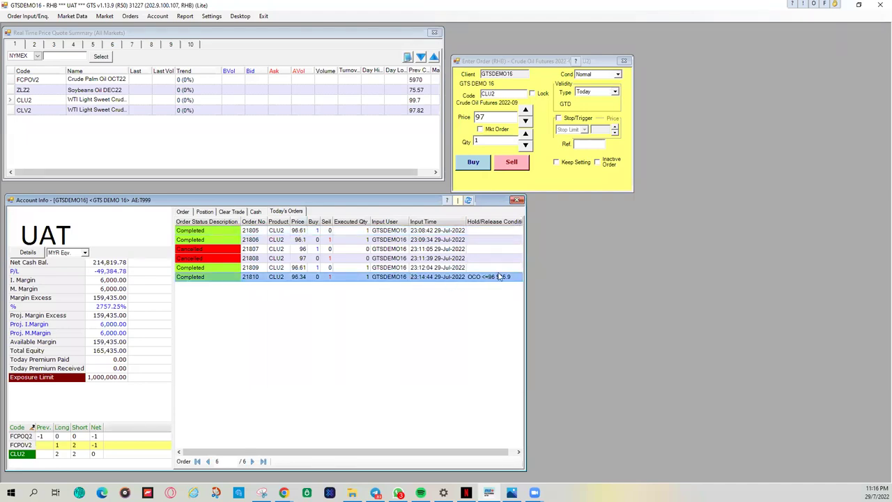
pyautogui.click(182, 212)
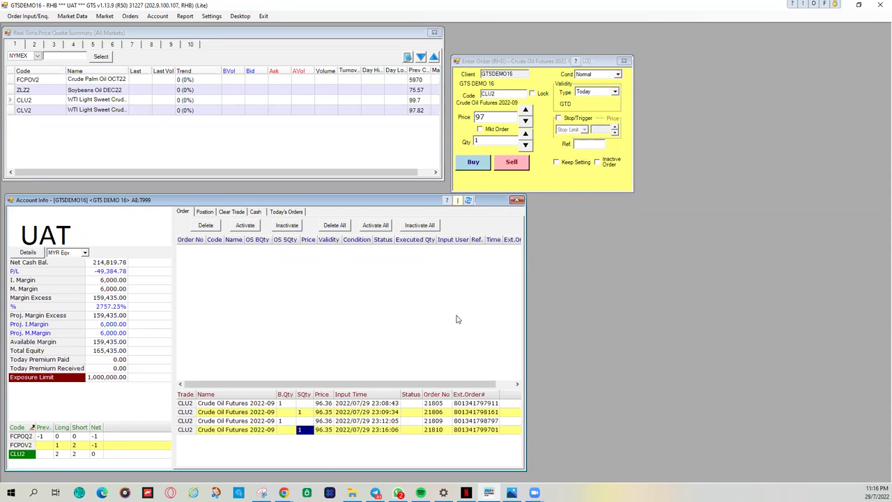
# Set the CLU2 order condition to Bull & Bear with a profit of 0.8
pyautogui.click(599, 76)
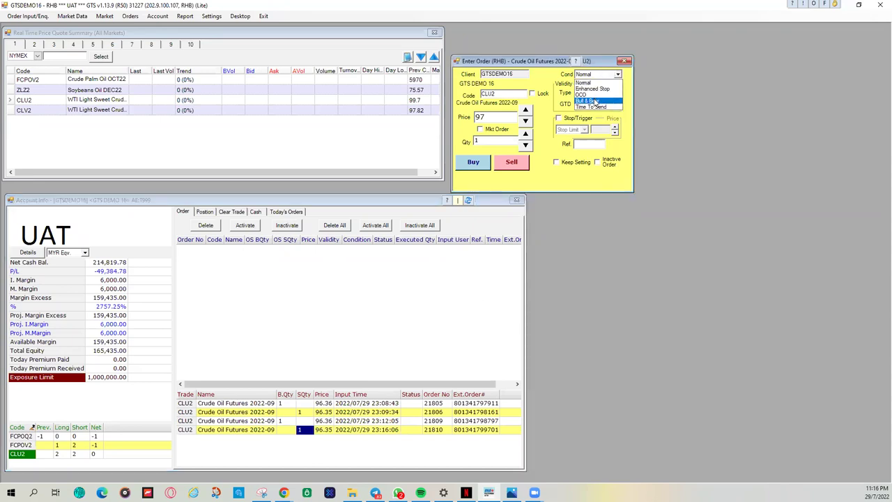
pyautogui.click(594, 100)
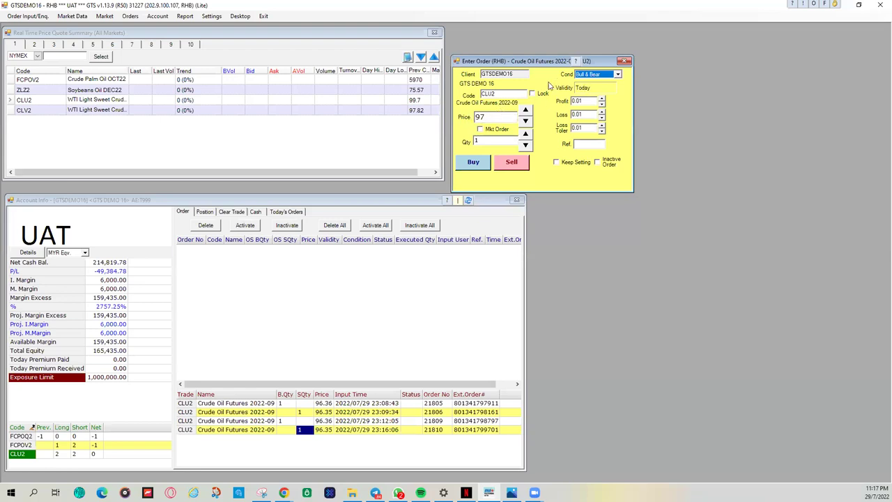
pyautogui.doubleClick(587, 101)
pyautogui.write('0')
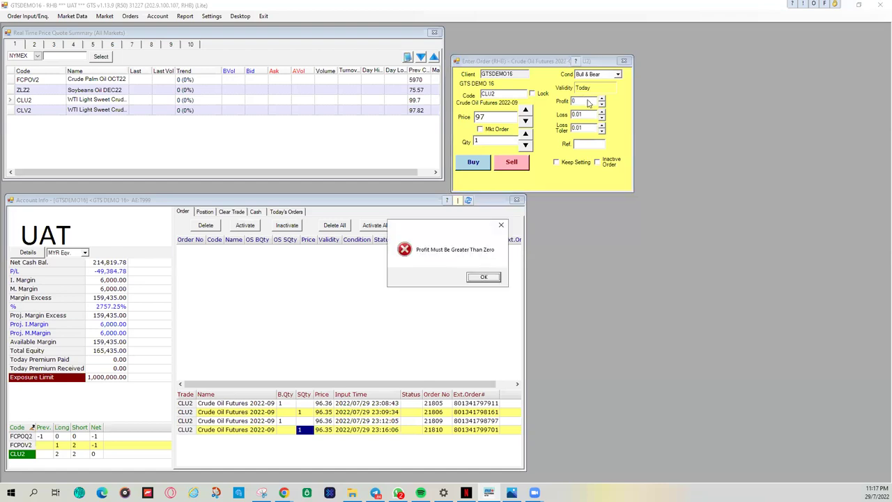
pyautogui.click(487, 277)
pyautogui.click(601, 99)
pyautogui.click(603, 99)
pyautogui.click(603, 99)
pyautogui.click(603, 99)
pyautogui.click(603, 98)
pyautogui.click(602, 99)
pyautogui.click(602, 99)
pyautogui.click(603, 99)
pyautogui.click(602, 98)
pyautogui.click(602, 99)
pyautogui.press('Tab')
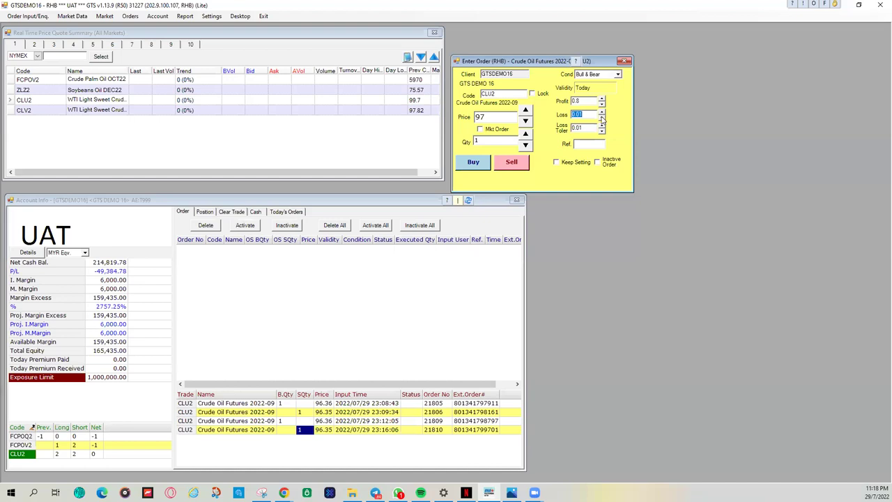
# Set the Bull & Bear loss to 0.5 and the loss tolerance to 0.1
pyautogui.click(602, 112)
pyautogui.click(602, 113)
pyautogui.click(601, 113)
pyautogui.click(602, 113)
pyautogui.click(603, 114)
pyautogui.click(603, 130)
pyautogui.click(602, 126)
pyautogui.click(602, 131)
pyautogui.click(602, 131)
pyautogui.click(602, 131)
pyautogui.click(601, 132)
# Submit the Bull & Bear sell order for 1 lot of CLU2 at 97 and check its condition in the order list
pyautogui.click(513, 165)
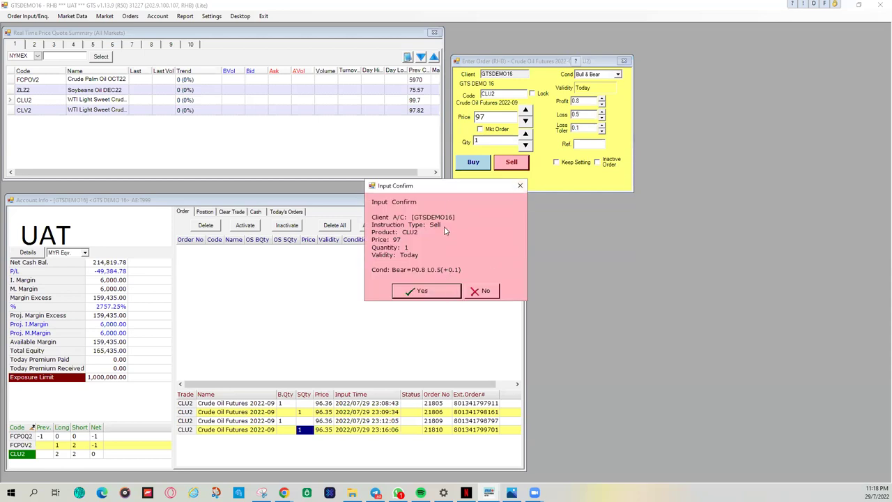
pyautogui.moveTo(456, 186); pyautogui.dragTo(416, 242)
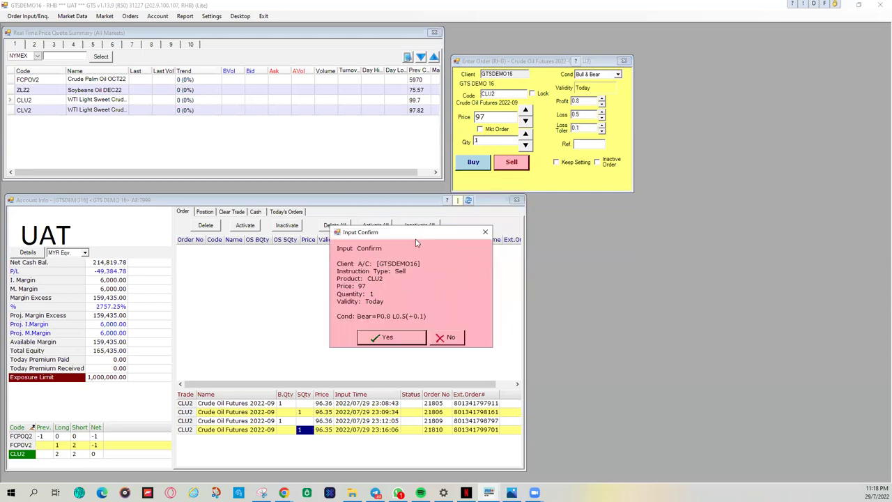
pyautogui.click(389, 337)
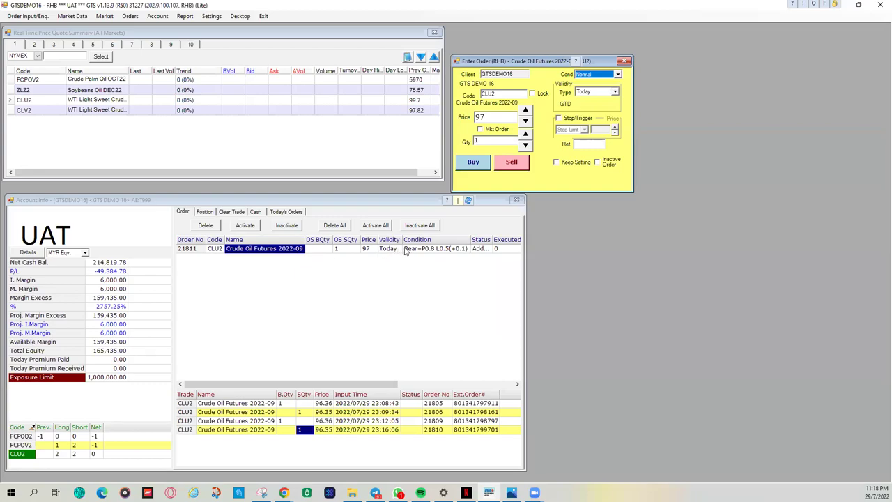
pyautogui.doubleClick(446, 249)
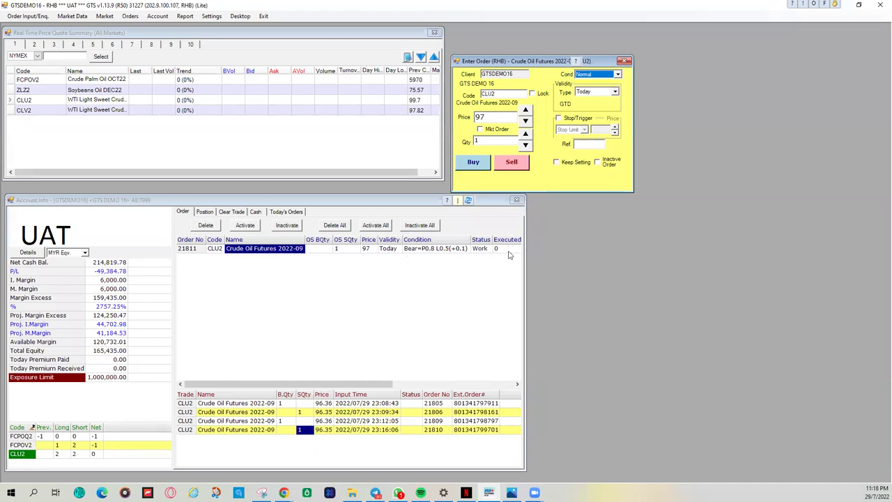
pyautogui.doubleClick(443, 248)
# Compare the OCO price, stop and tolerance fields with the Bull & Bear profit and loss fields in the order form
pyautogui.click(590, 75)
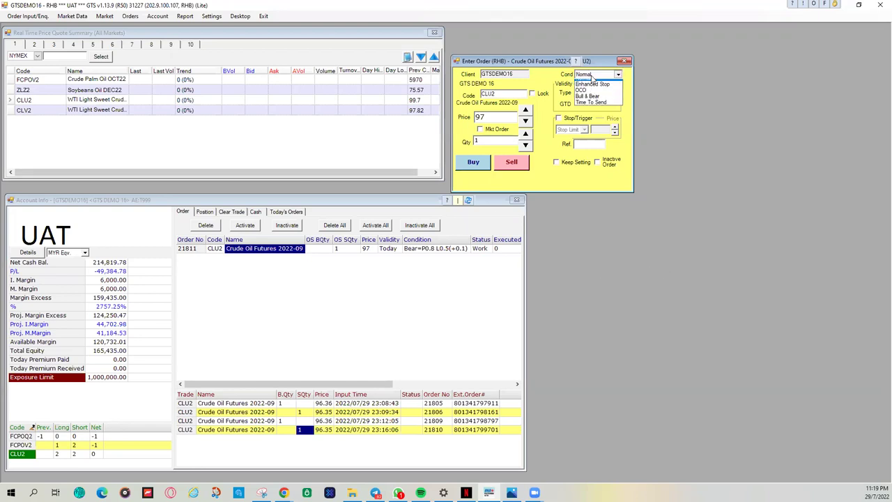
pyautogui.click(589, 101)
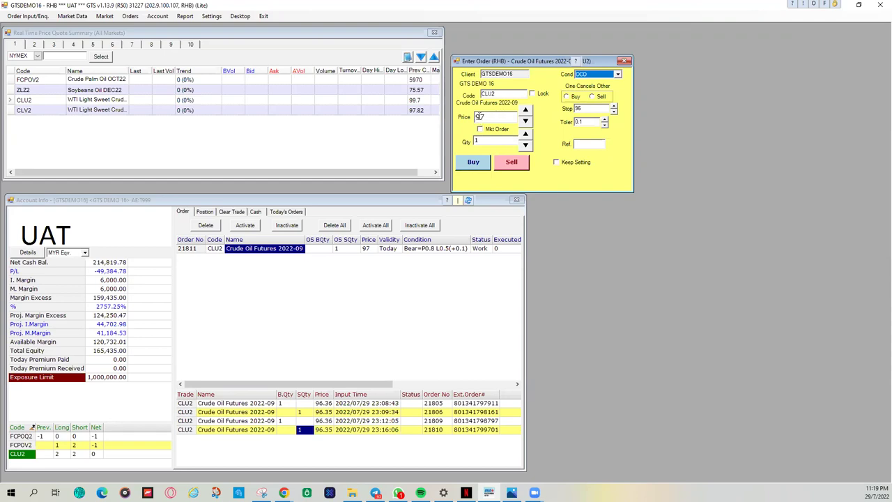
pyautogui.click(584, 108)
pyautogui.click(617, 74)
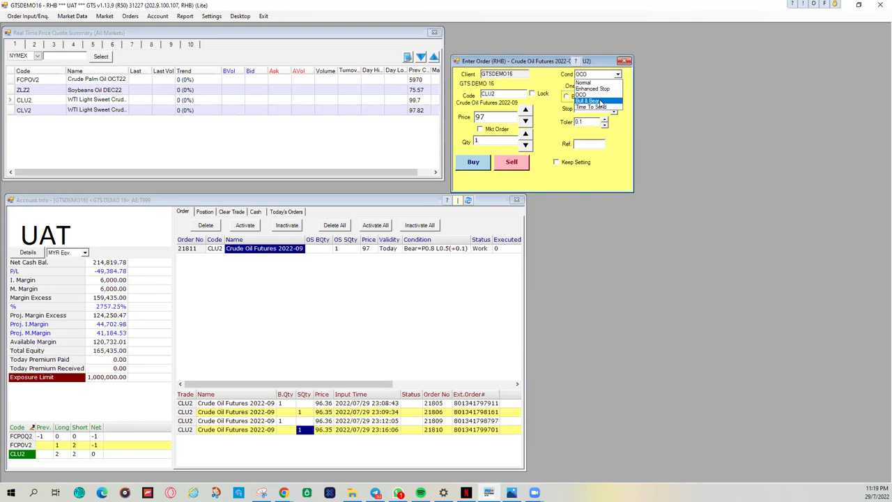
pyautogui.click(600, 102)
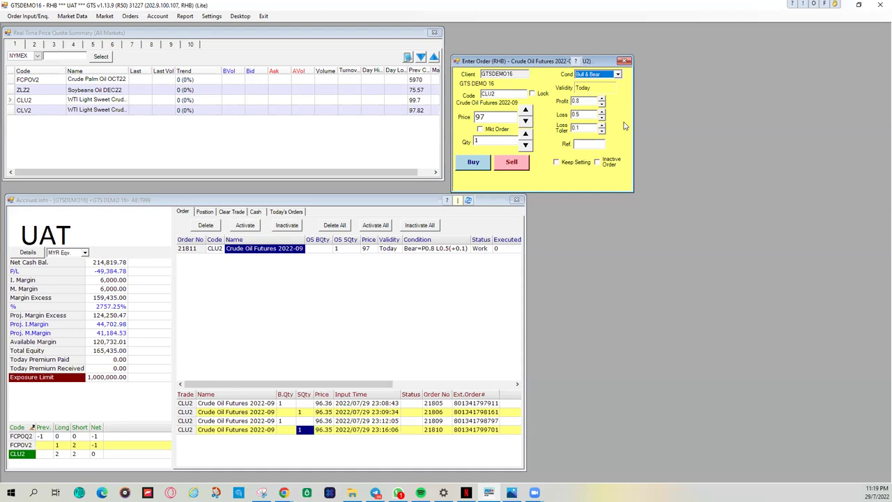
pyautogui.click(614, 75)
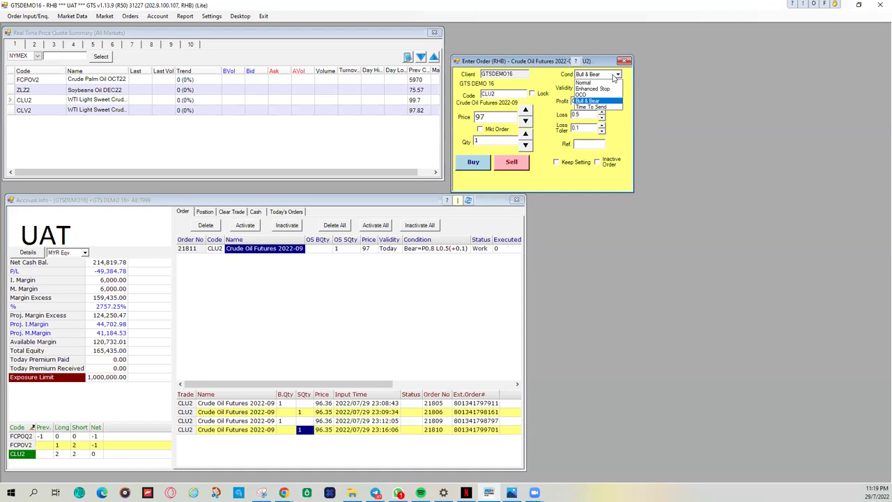
pyautogui.click(613, 77)
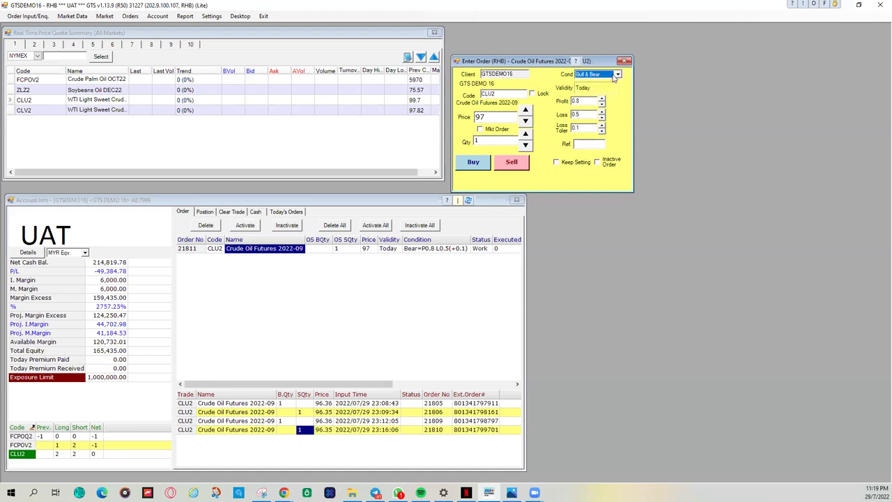
pyautogui.click(614, 78)
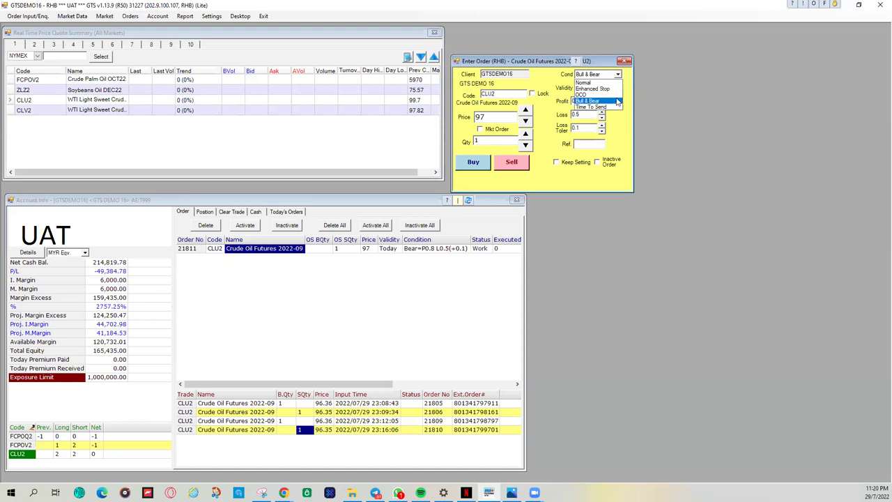
pyautogui.click(622, 126)
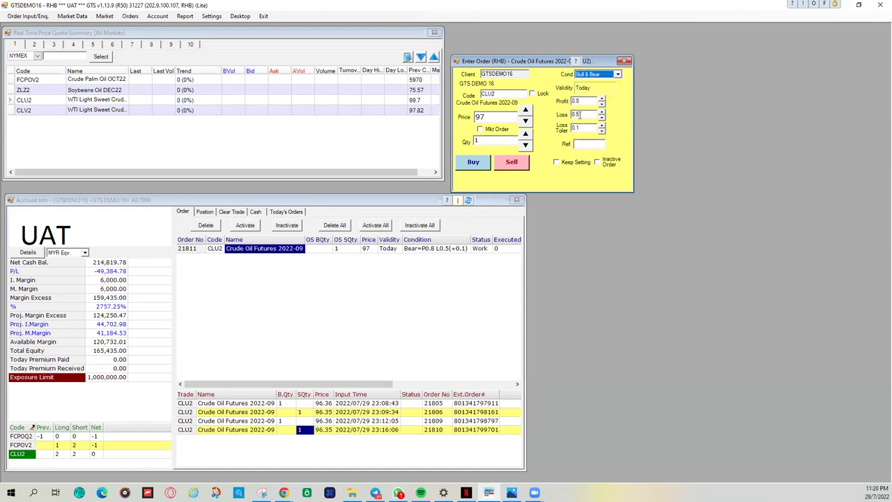
# Review the OCO and Bull & Bear settings once more and return the order condition to Normal
pyautogui.click(616, 74)
pyautogui.click(590, 99)
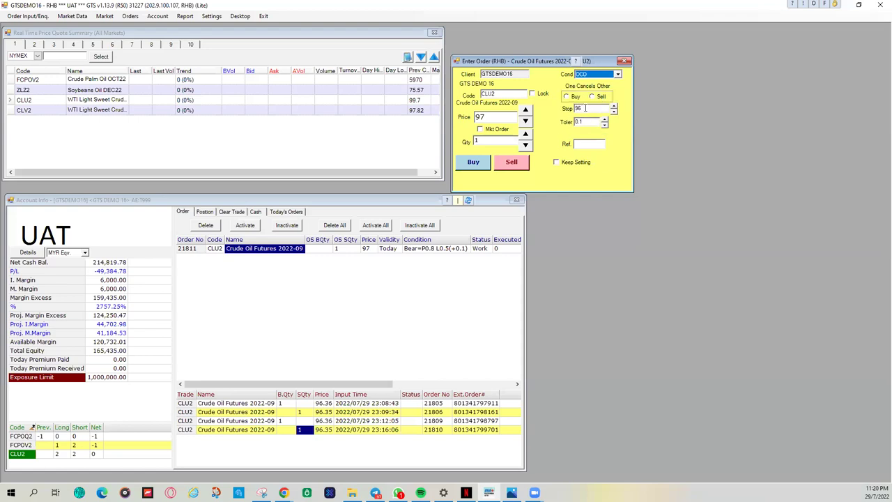
pyautogui.click(609, 74)
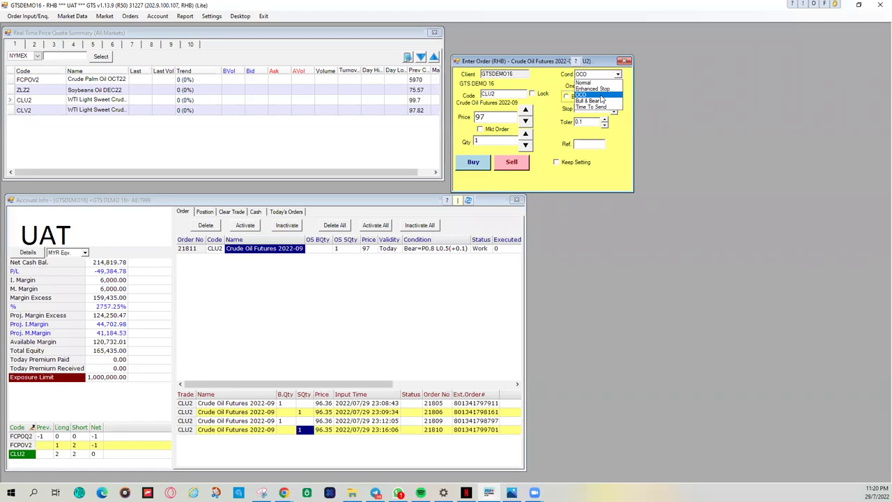
pyautogui.click(599, 95)
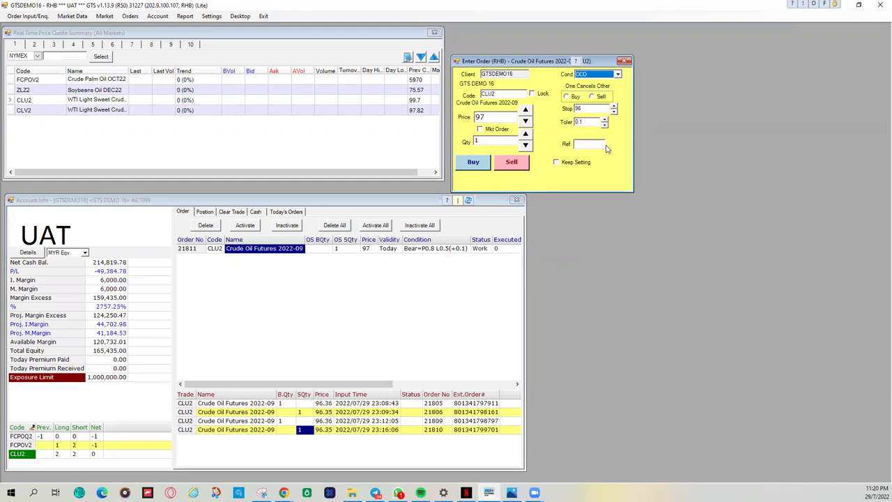
pyautogui.click(598, 75)
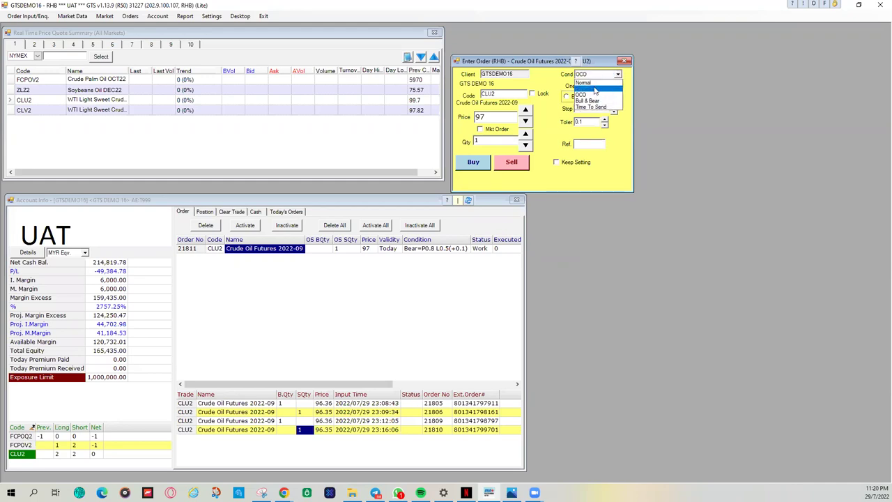
pyautogui.click(592, 102)
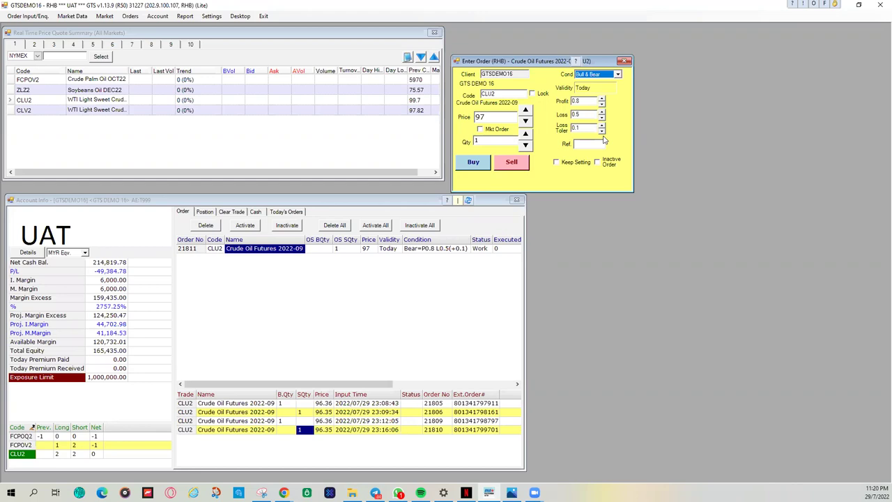
pyautogui.click(616, 74)
pyautogui.click(609, 104)
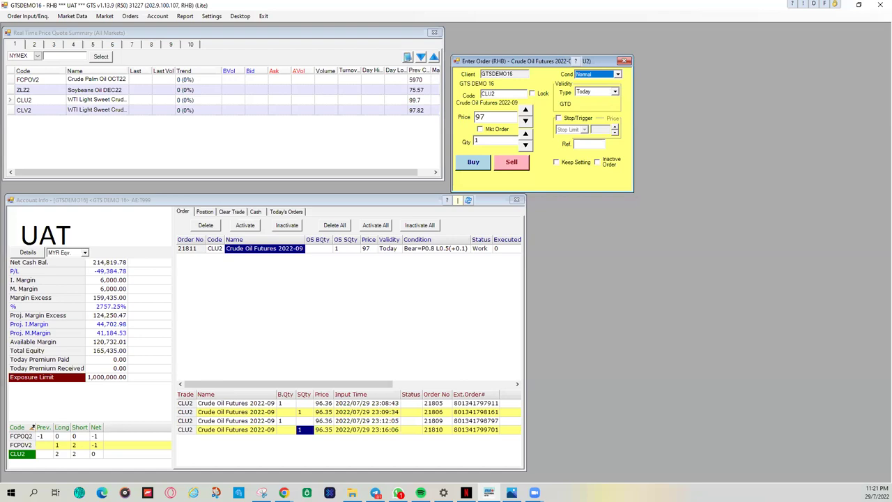
pyautogui.hotkey('alt', 'Tab')
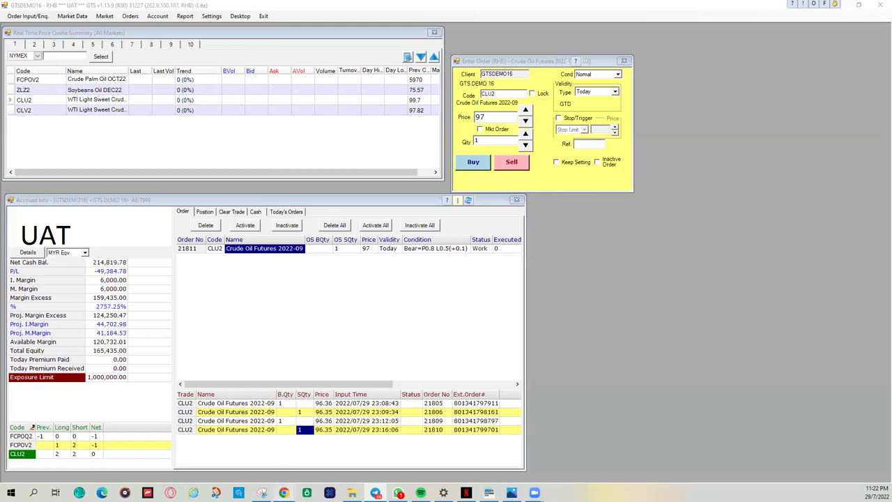
# Review the account's open positions and return to its order list
pyautogui.moveTo(283, 492)
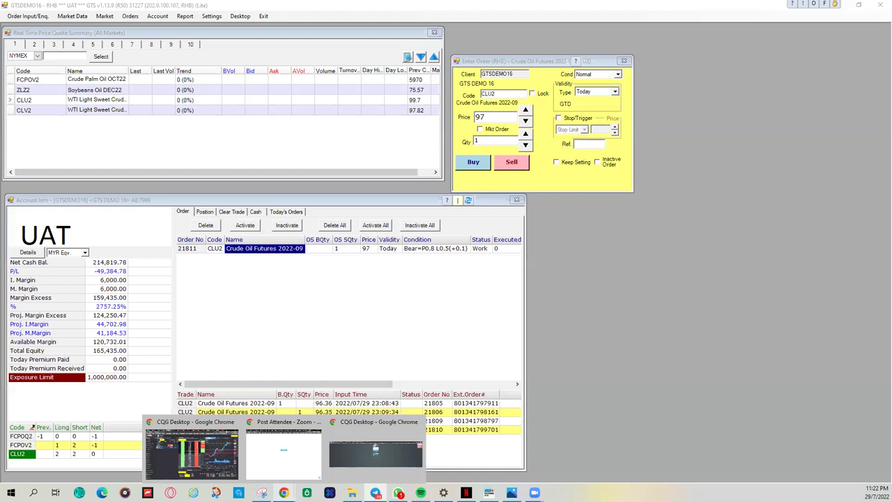
pyautogui.click(170, 457)
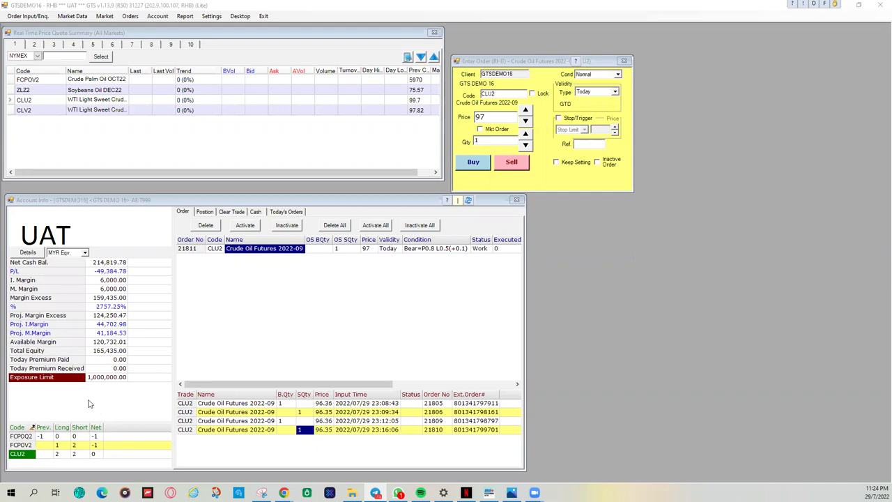
pyautogui.click(209, 212)
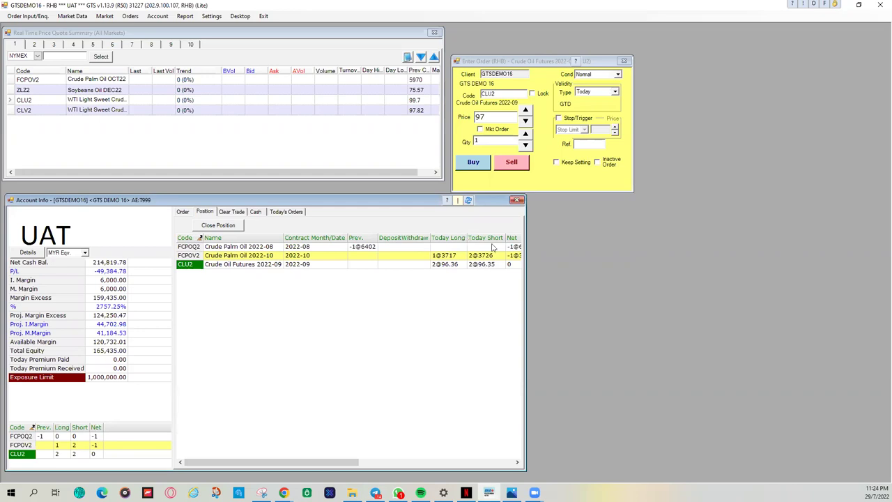
pyautogui.click(183, 212)
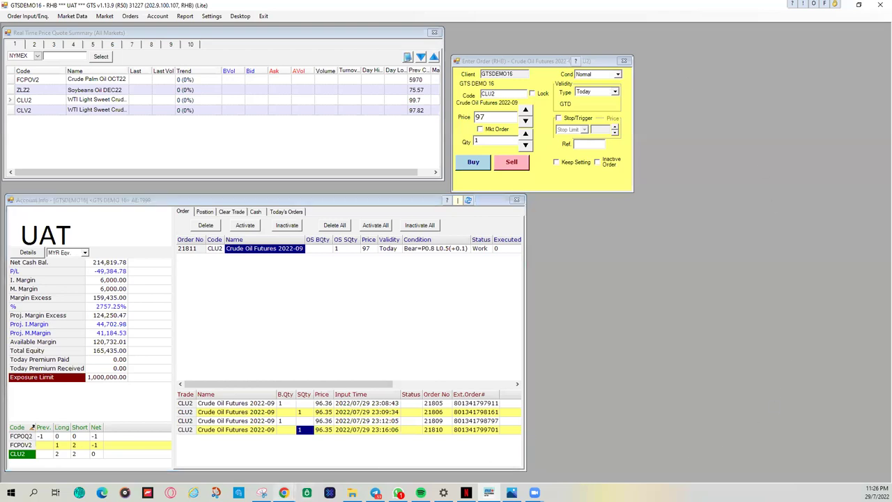
# Switch to CQG Desktop and add the crude palm oil symbol MPO to the quote spreadsheet
pyautogui.moveTo(283, 492)
pyautogui.click(195, 453)
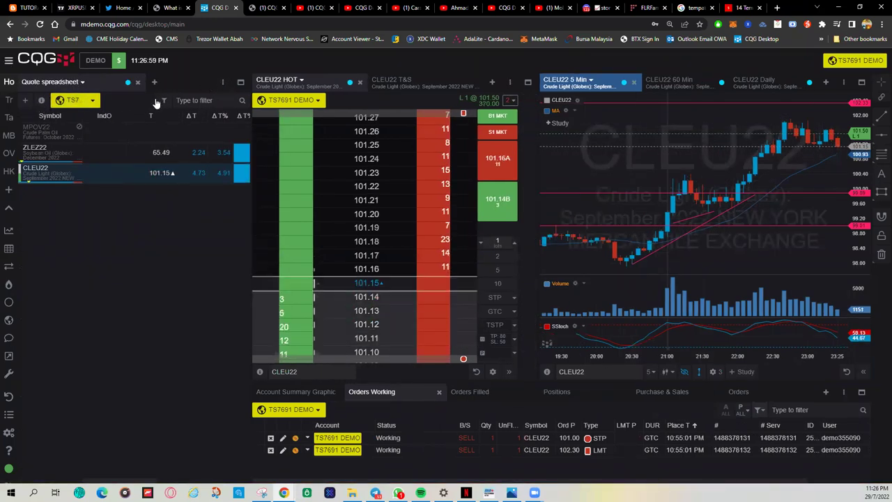
pyautogui.click(25, 101)
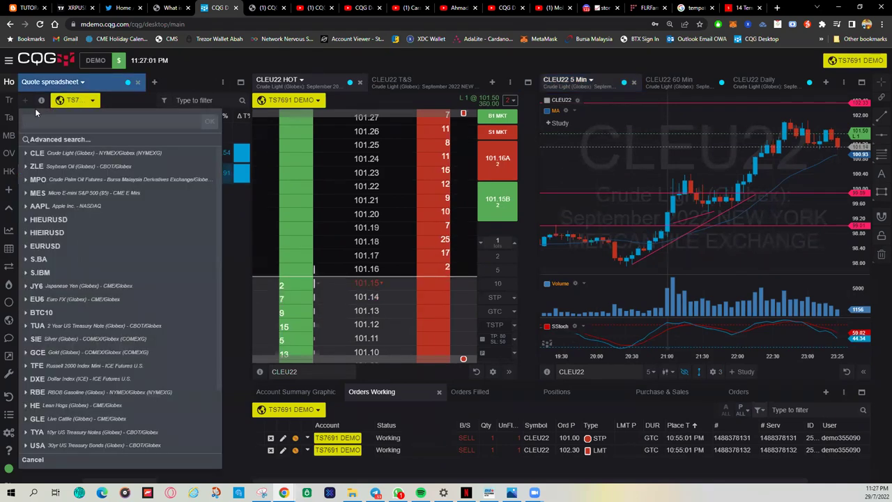
pyautogui.write('MPO')
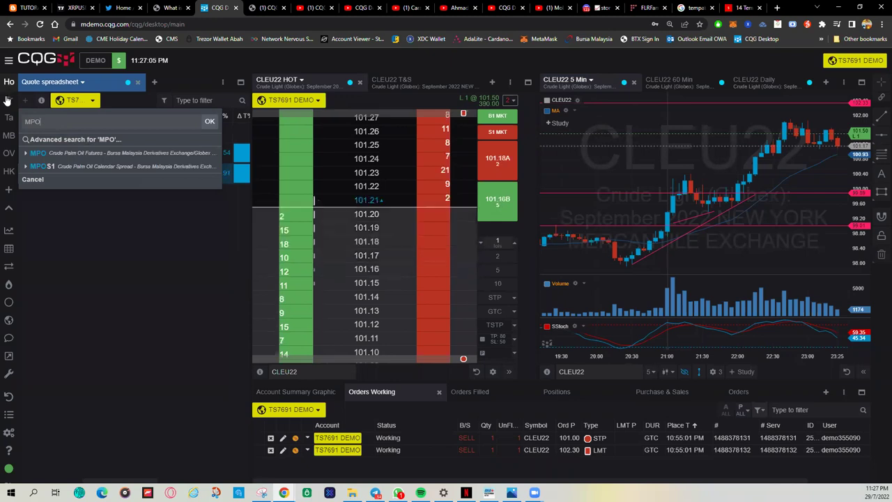
pyautogui.write(',')
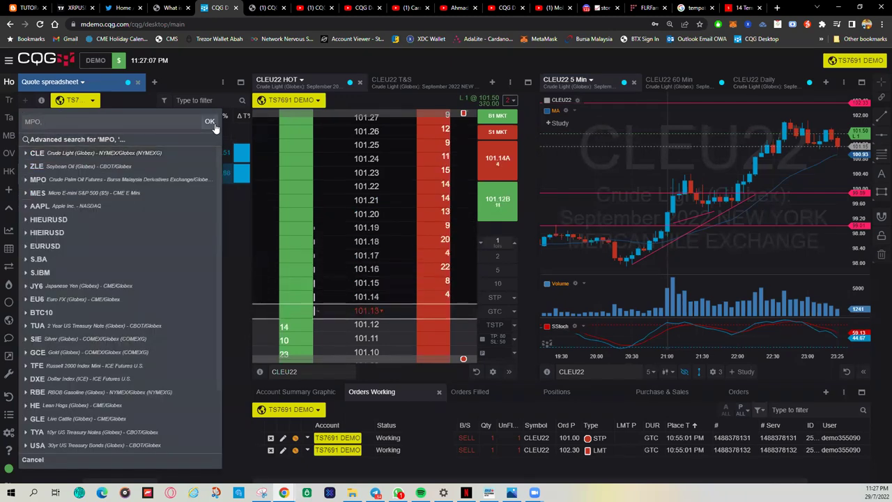
pyautogui.press('Return')
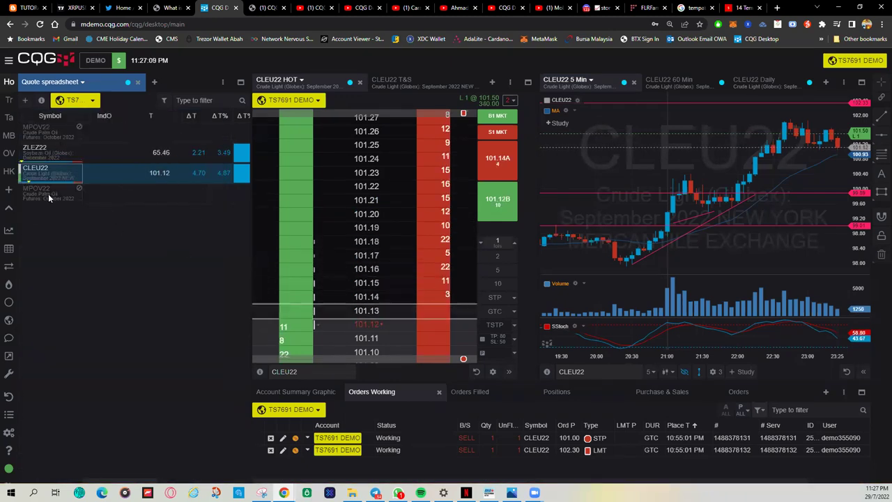
# Add the November 2022 crude palm oil contract MPOX22 to the quote spreadsheet and check its symbol details
pyautogui.click(25, 100)
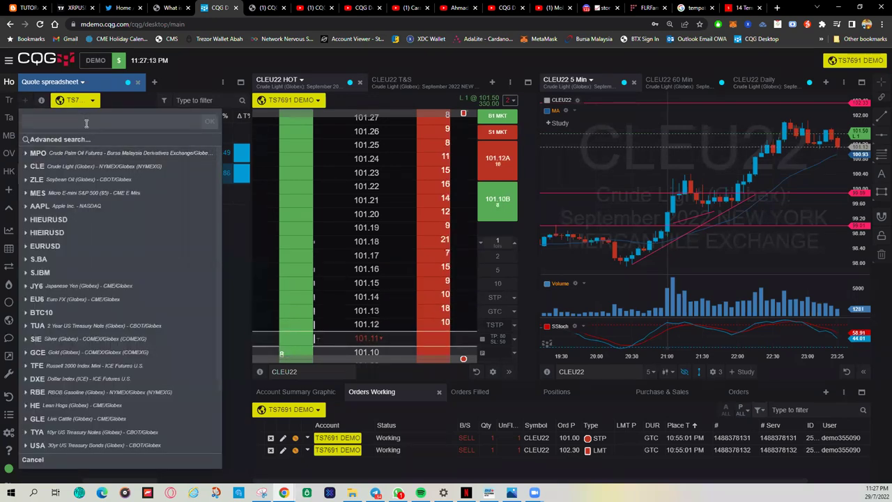
pyautogui.write('MPOX22')
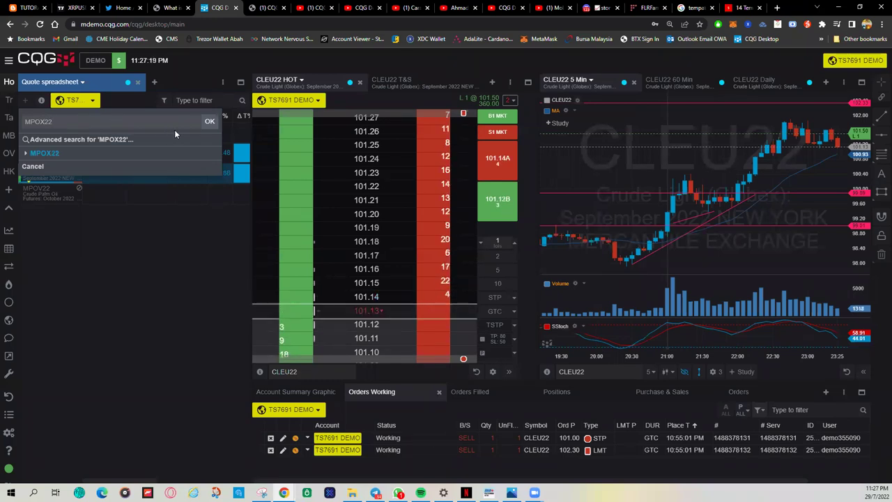
pyautogui.click(209, 121)
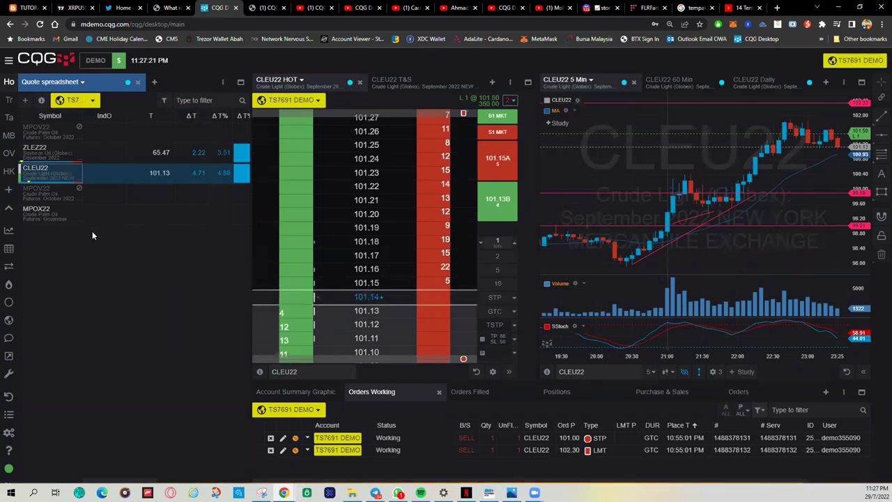
pyautogui.moveTo(41, 218)
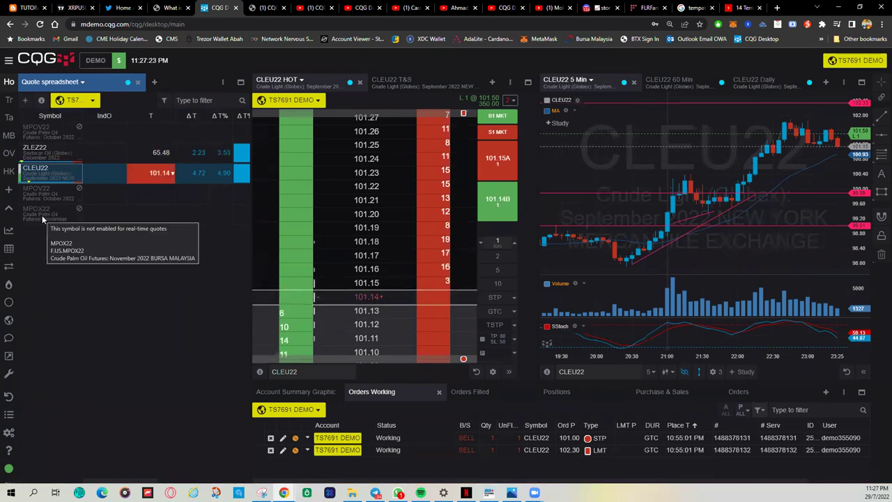
# Add the December 2022 crude palm oil contract MPOZ22 to the quote spreadsheet
pyautogui.click(26, 102)
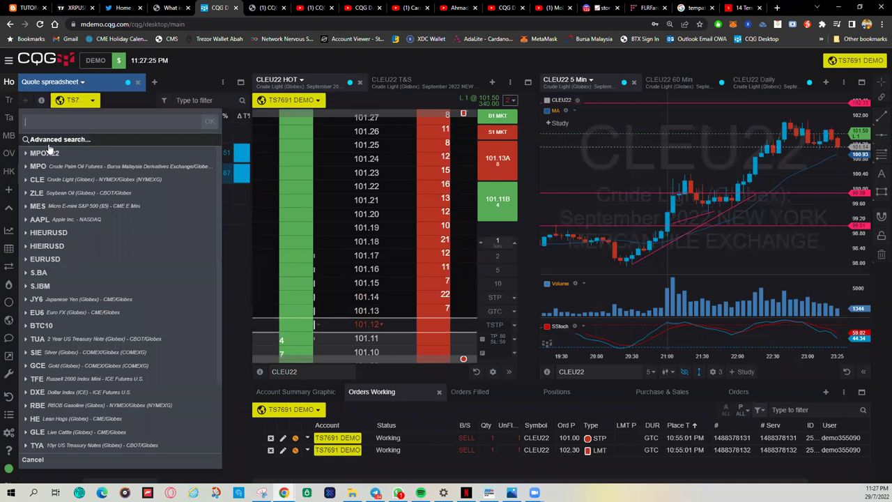
pyautogui.write('MPO')
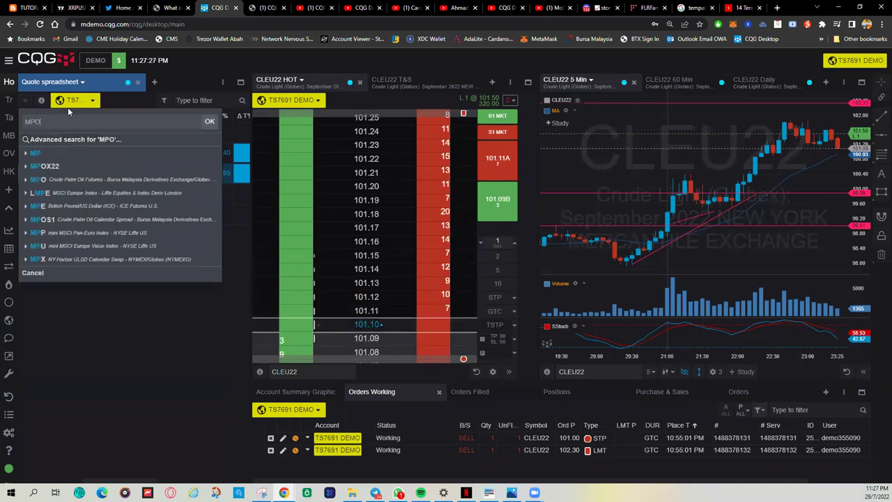
pyautogui.write('Z22')
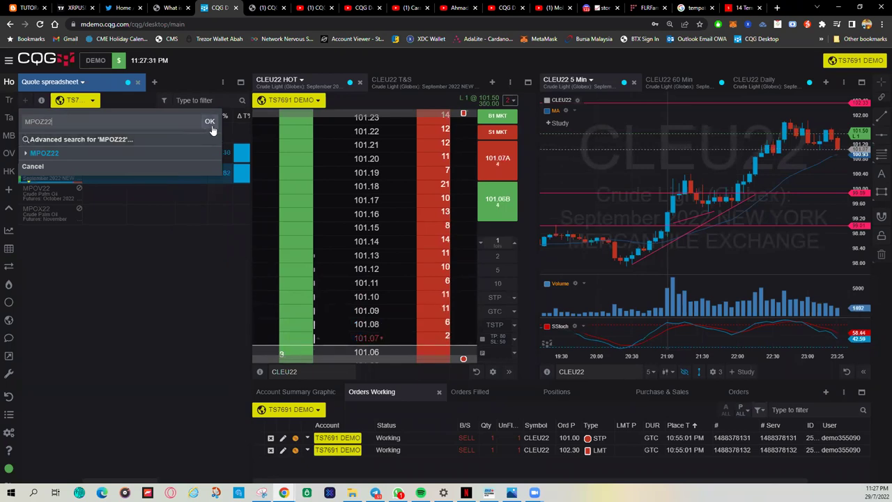
pyautogui.press('Return')
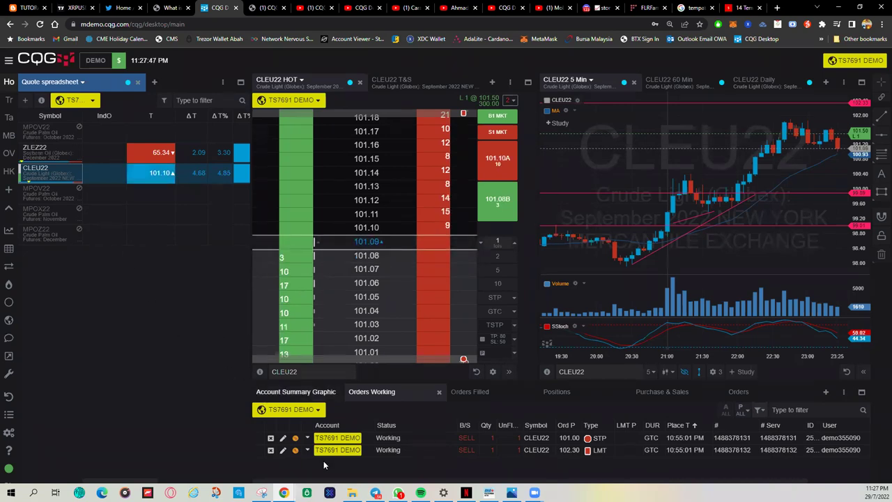
# Switch back to GTS and list the Crude Palm Oil futures of the BMD exchange for the quote summary
pyautogui.click(488, 492)
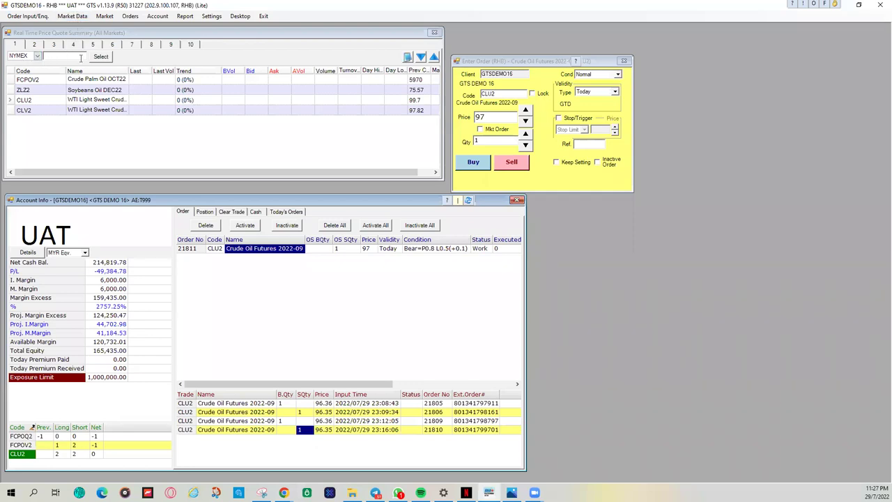
pyautogui.click(38, 57)
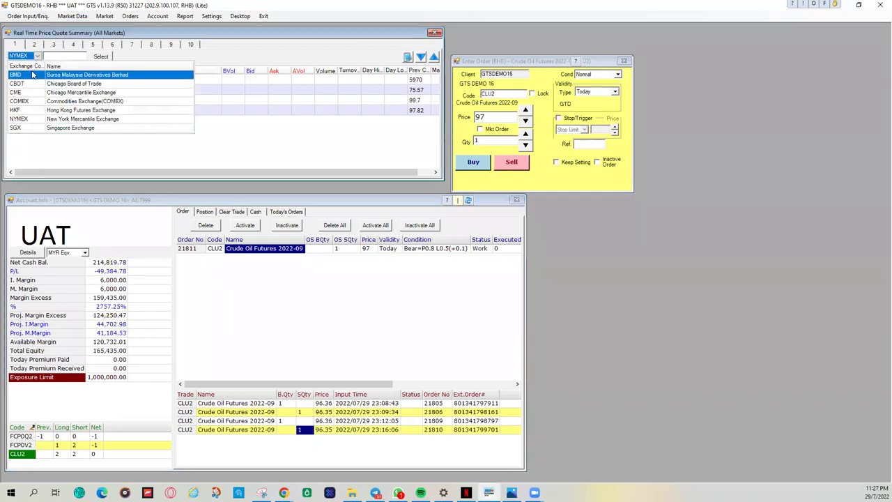
pyautogui.click(33, 75)
pyautogui.doubleClick(174, 91)
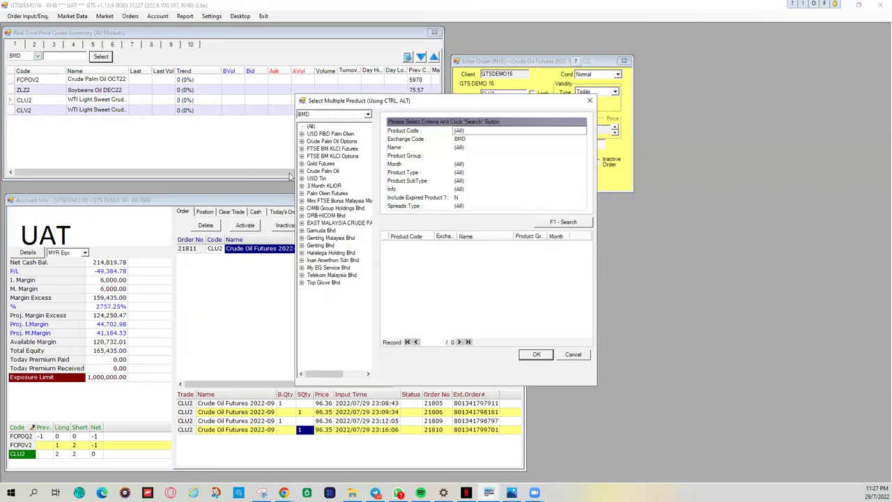
pyautogui.click(300, 171)
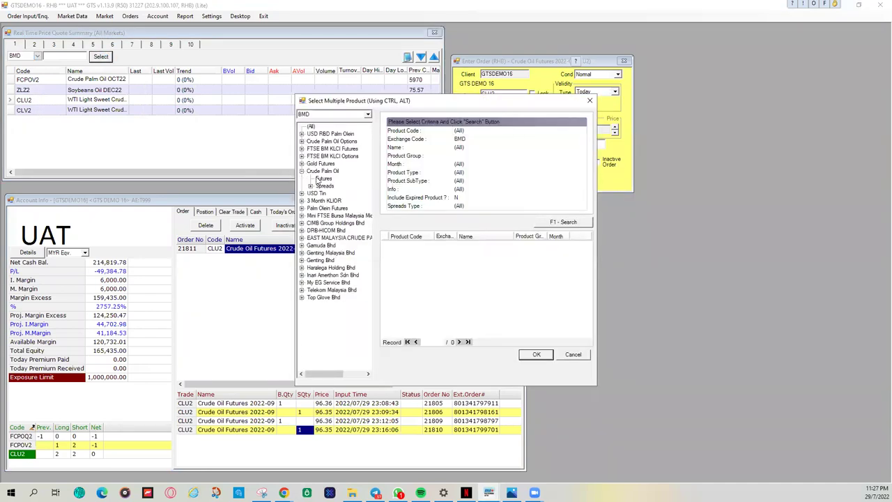
pyautogui.click(324, 178)
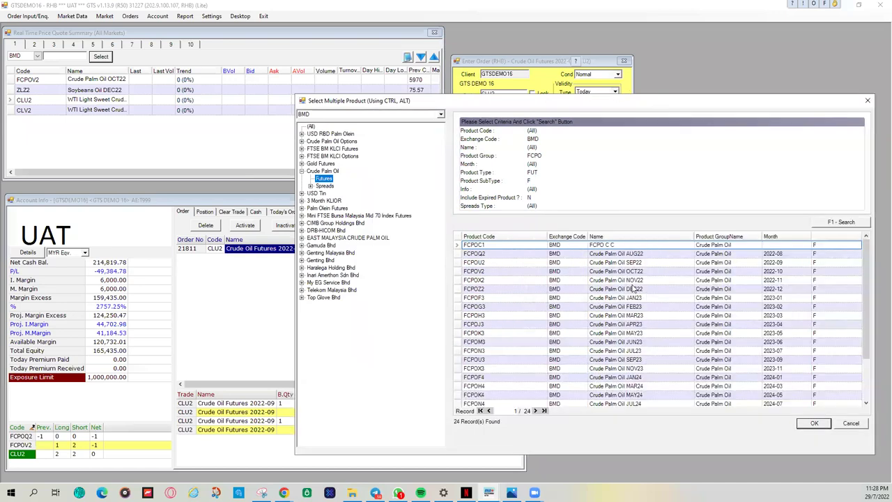
# Add the Crude Palm Oil NOV22 contract, FCPOX2, to the real-time quote summary
pyautogui.click(636, 297)
pyautogui.click(636, 279)
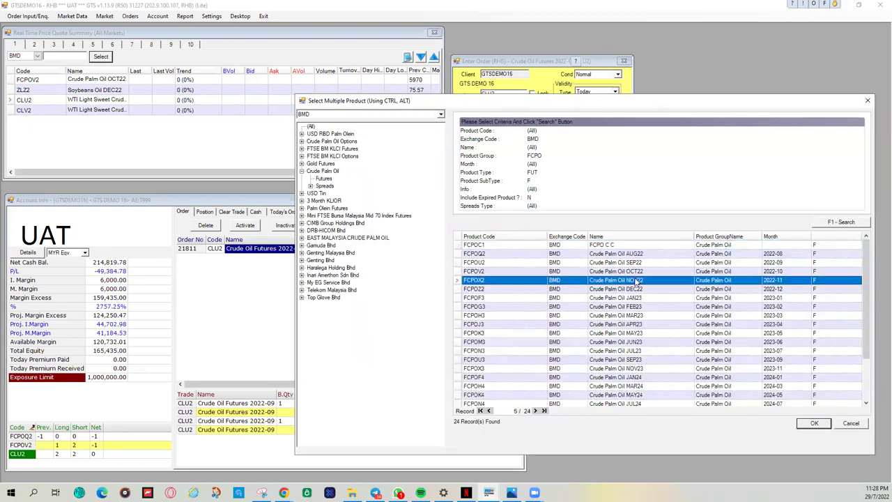
pyautogui.click(632, 254)
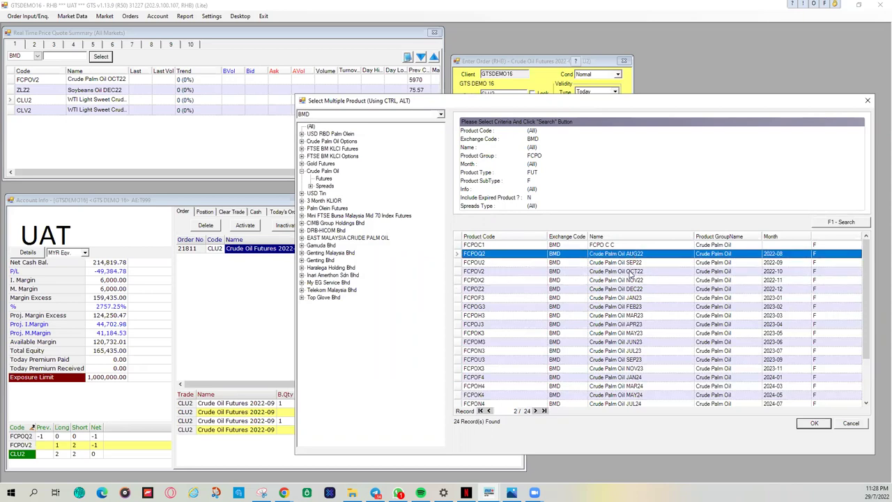
pyautogui.click(633, 271)
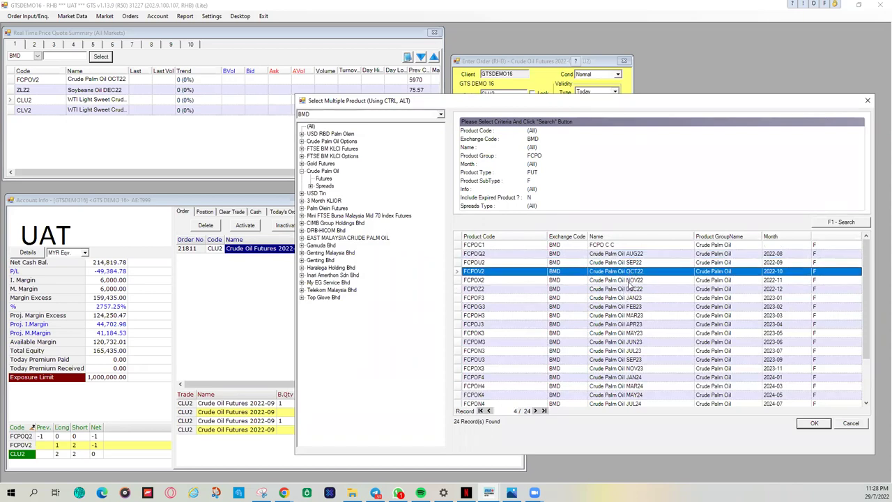
pyautogui.click(632, 280)
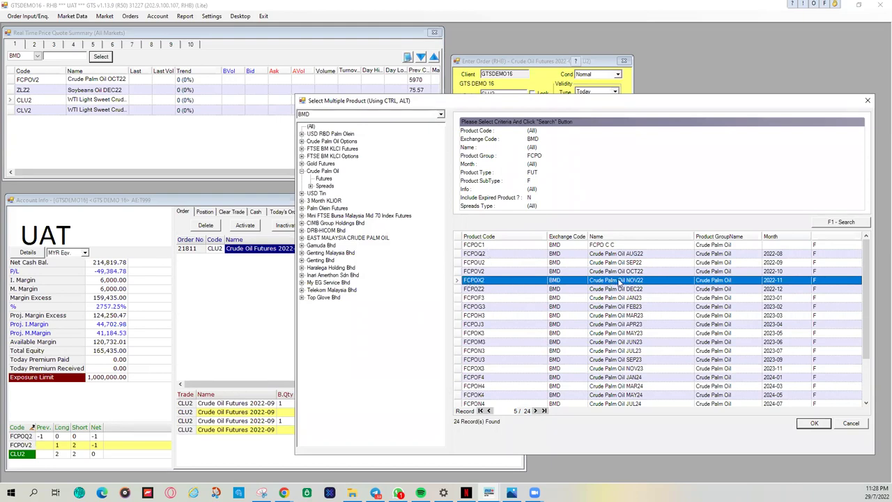
pyautogui.click(812, 423)
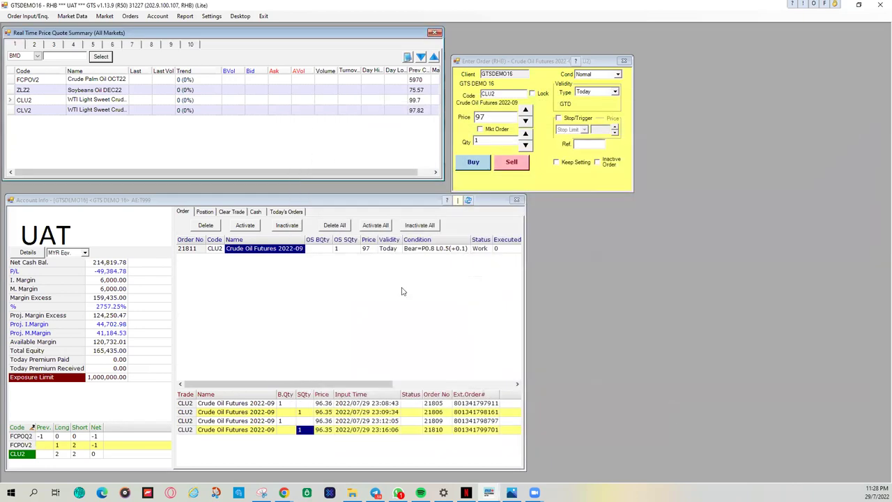
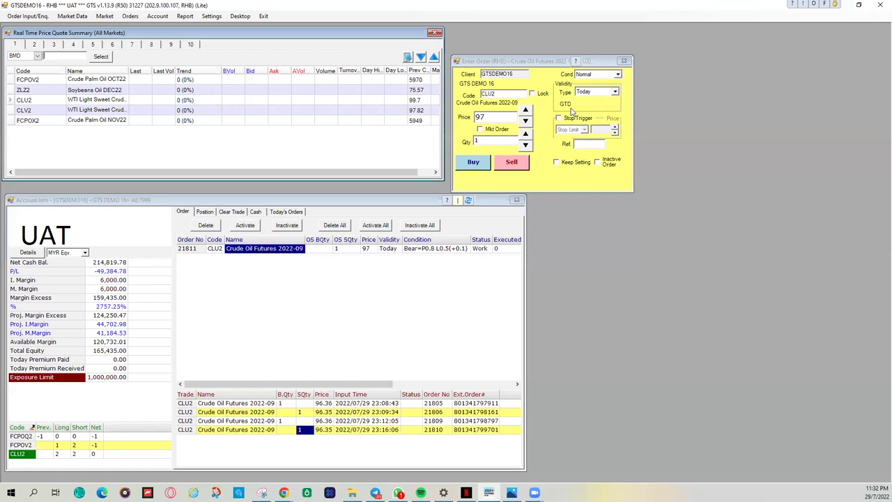
# Enable the Stop Limit trigger for the CLU2 order and keep the order condition at Normal
pyautogui.click(558, 119)
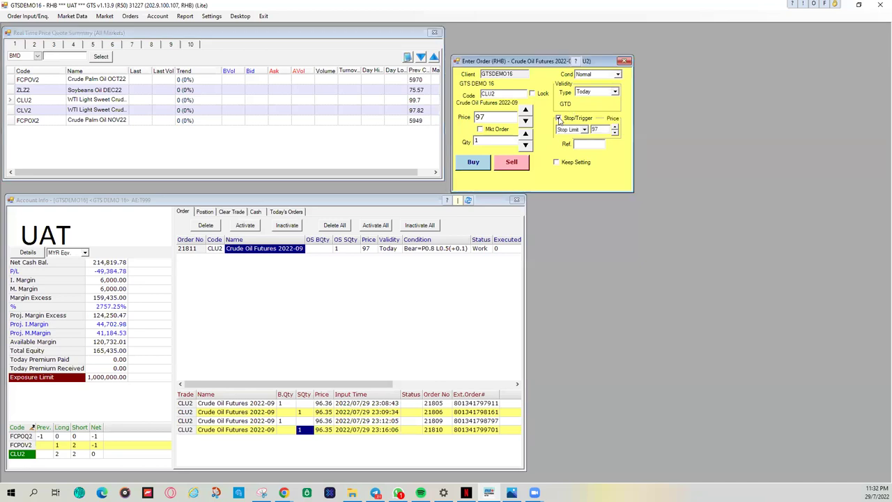
pyautogui.click(591, 75)
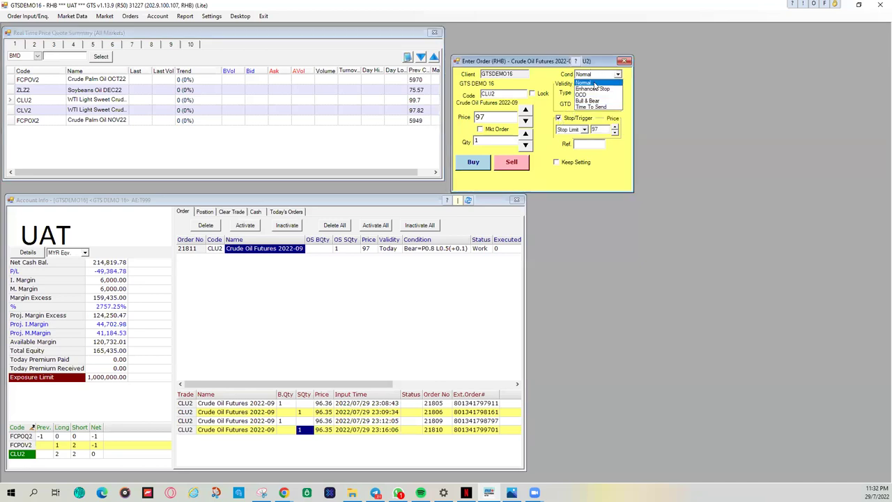
pyautogui.click(596, 80)
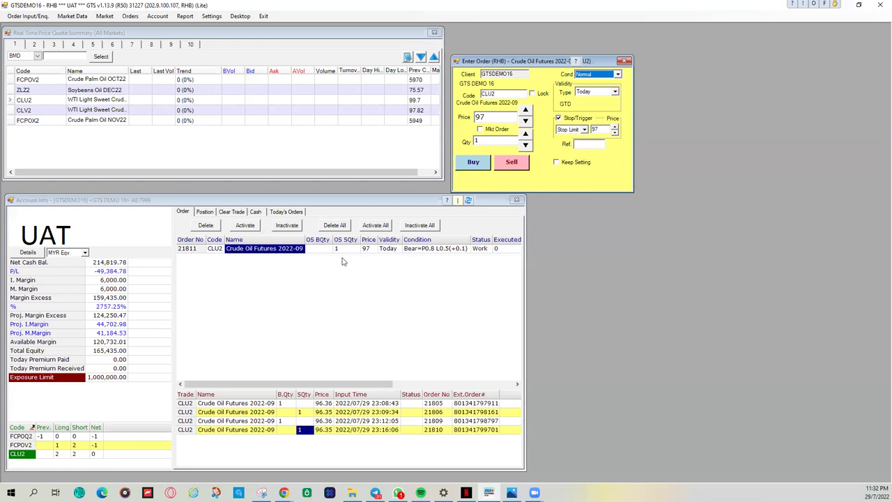
# Delete the working Bull & Bear sell order for CLU2 at 97 from the order list
pyautogui.click(209, 225)
pyautogui.click(424, 296)
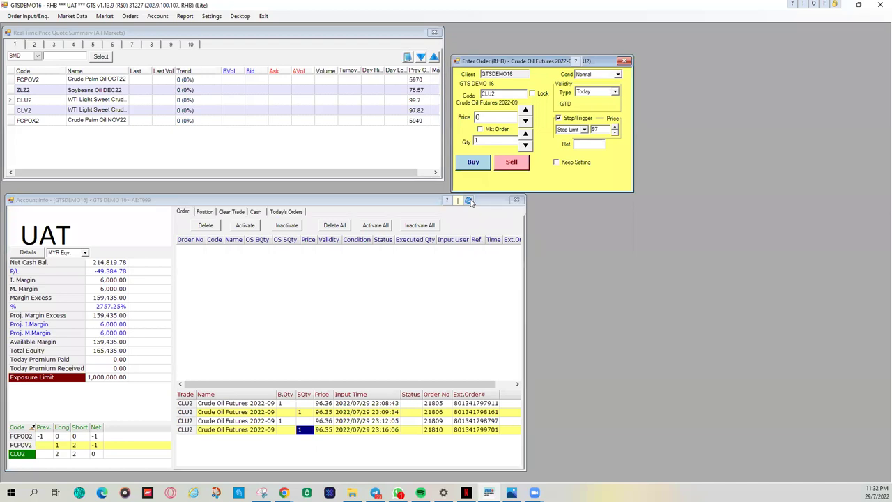
# Place and confirm a market buy order for 1 CLU2 contract, valid Today, with the stop trigger switched off
pyautogui.click(480, 130)
pyautogui.click(476, 161)
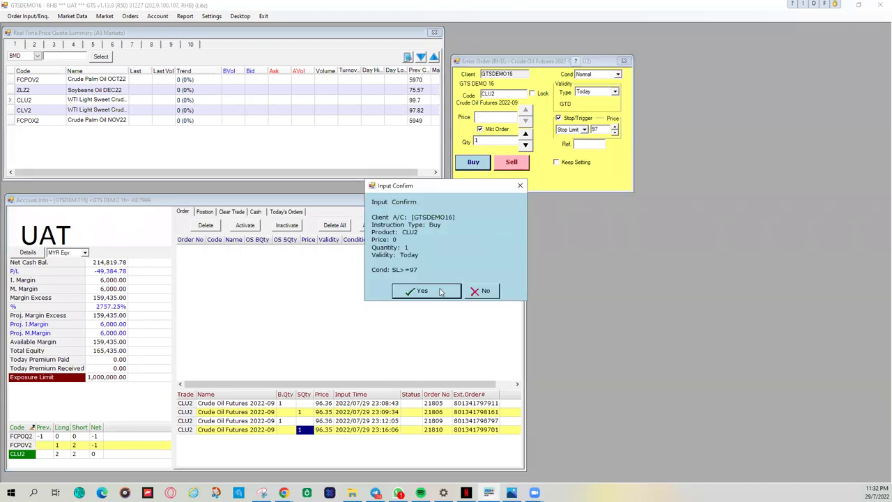
pyautogui.click(471, 293)
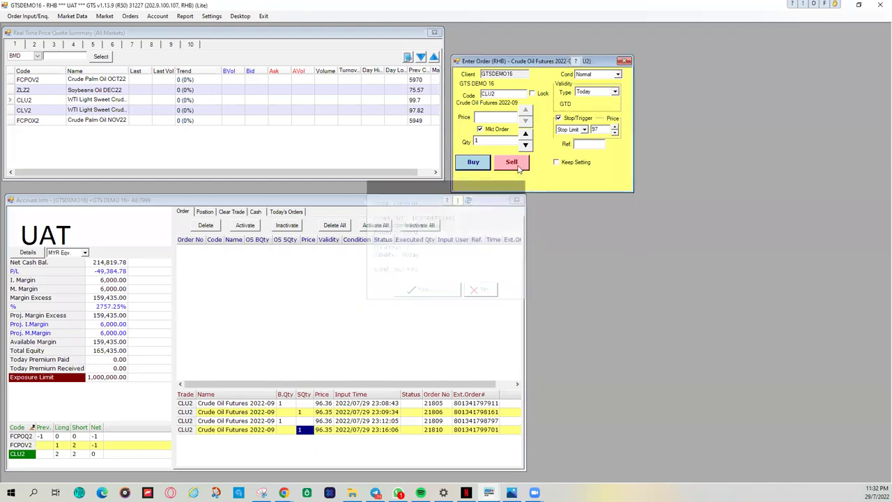
pyautogui.click(557, 118)
pyautogui.click(473, 161)
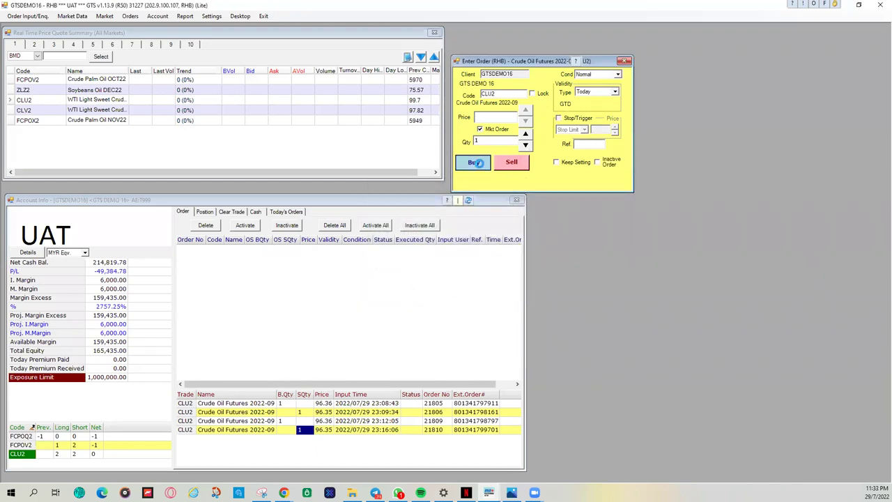
pyautogui.click(427, 284)
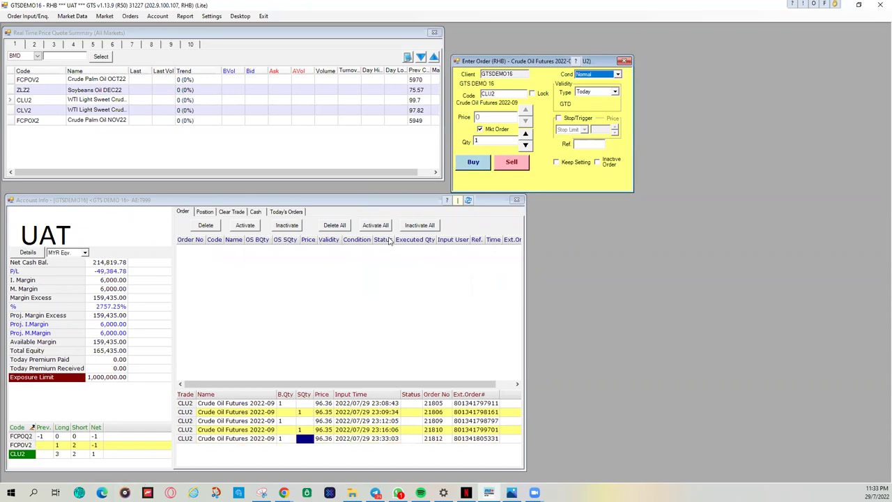
# Place and confirm a Stop Limit sell order for 1 CLU2 contract with trigger price 96 and limit price 95.9
pyautogui.click(481, 130)
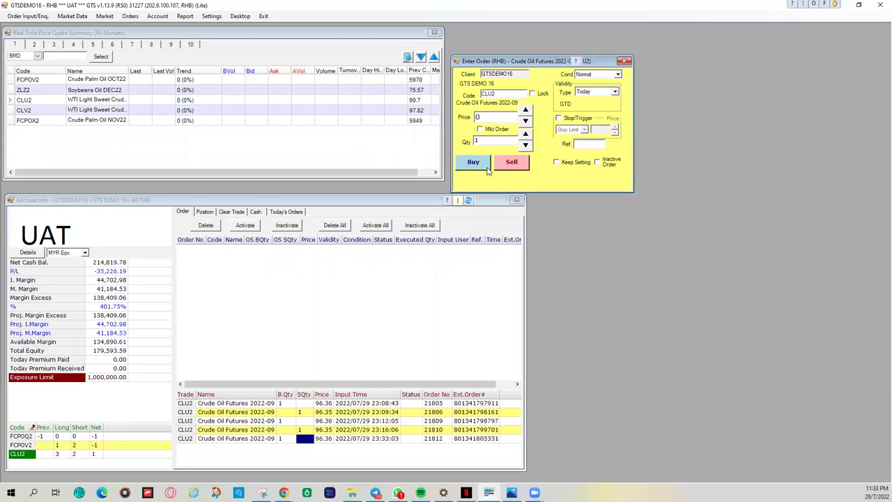
pyautogui.click(559, 118)
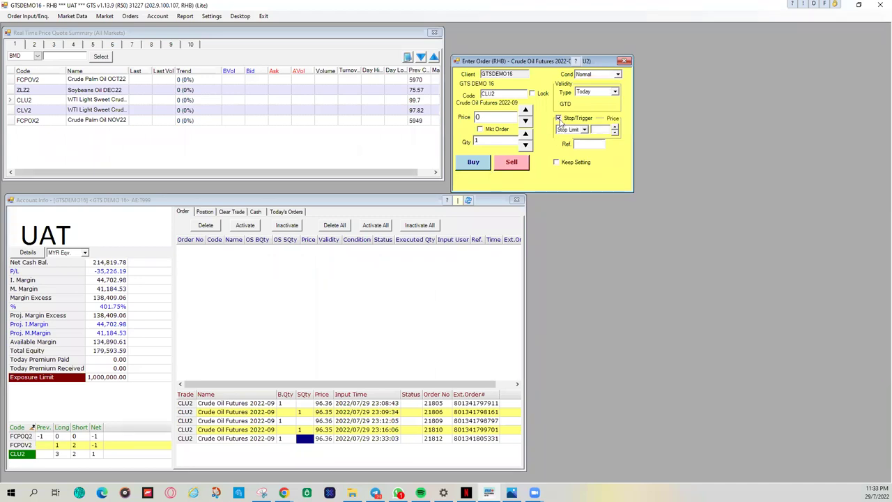
pyautogui.click(600, 132)
pyautogui.write('96')
pyautogui.doubleClick(476, 117)
pyautogui.write('96')
pyautogui.press('BackSpace')
pyautogui.write('5.9')
pyautogui.click(509, 164)
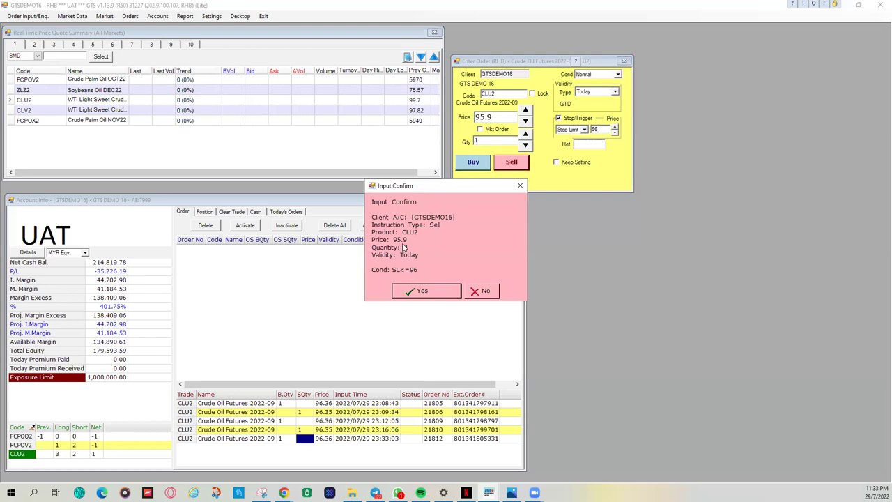
pyautogui.click(413, 289)
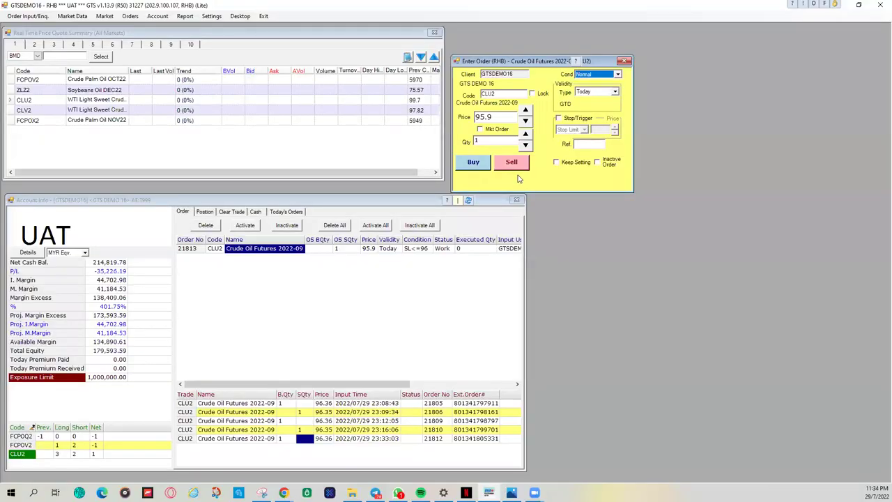
# Place and confirm a normal limit sell order for 1 CLU2 contract at 97, valid Today
pyautogui.doubleClick(513, 117)
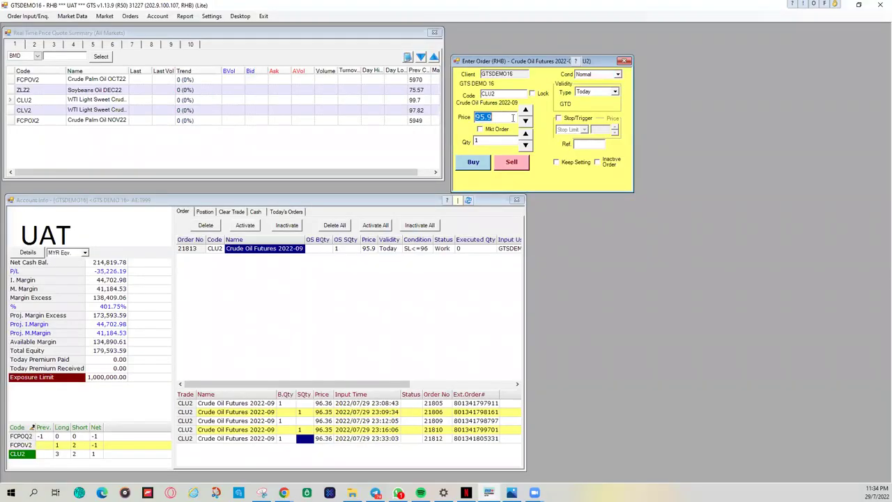
pyautogui.write('97')
pyautogui.click(527, 164)
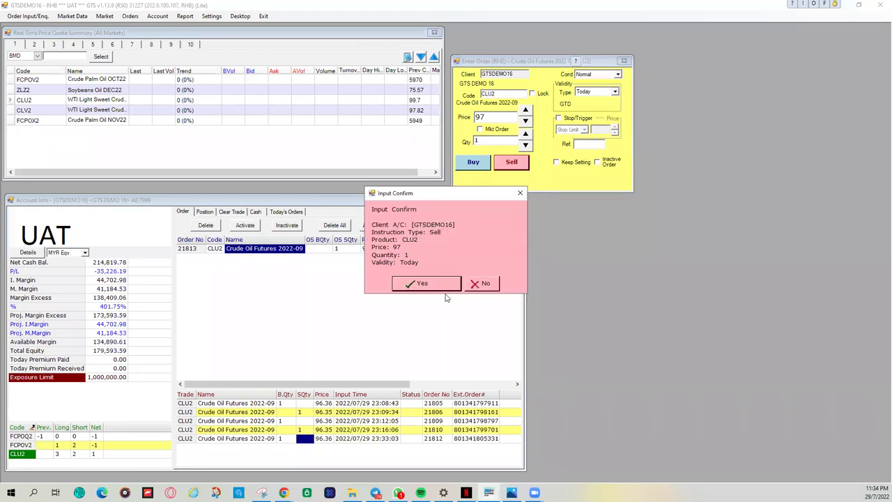
pyautogui.click(434, 285)
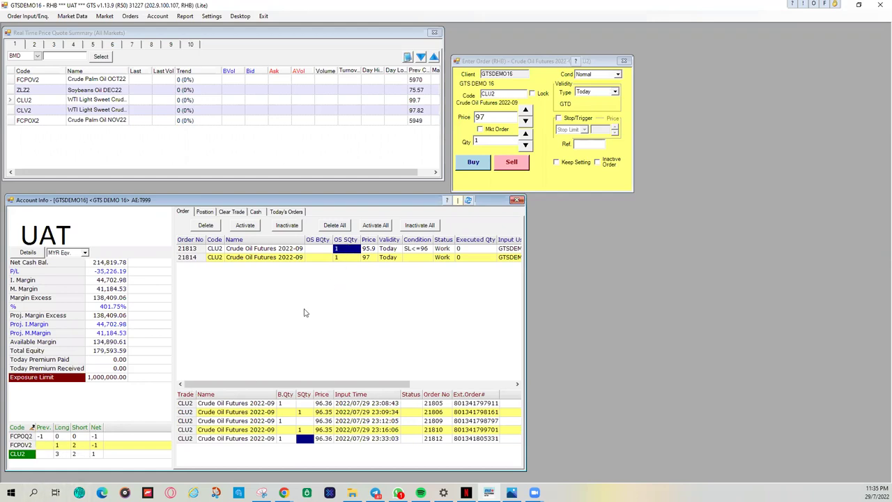
# Close the open CLU2 net position with a confirmed market sell order for 1 contract
pyautogui.click(97, 453)
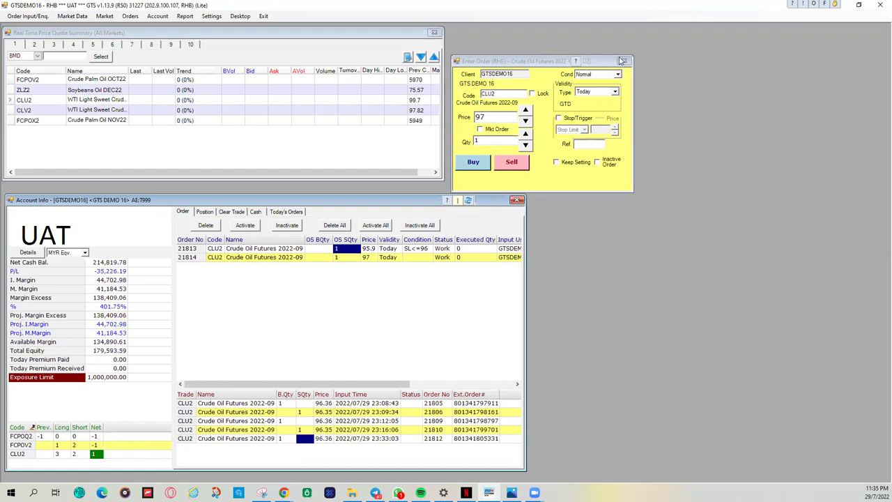
pyautogui.click(479, 129)
pyautogui.click(511, 161)
pyautogui.click(422, 282)
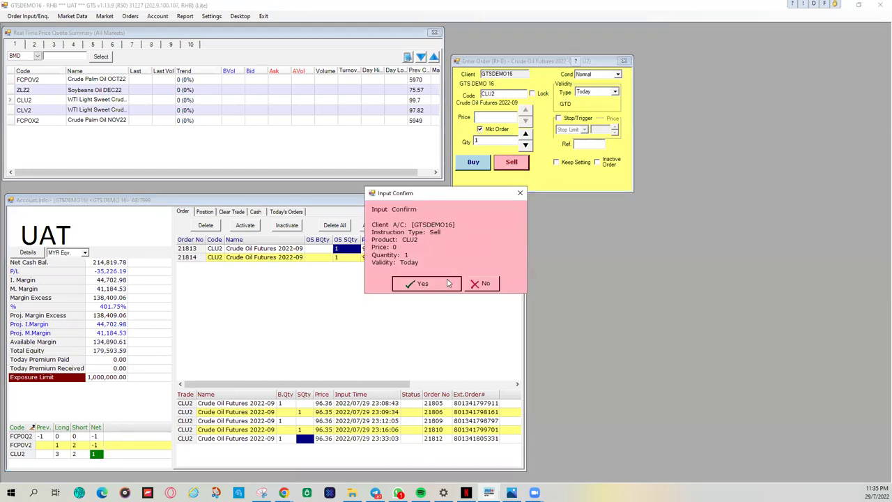